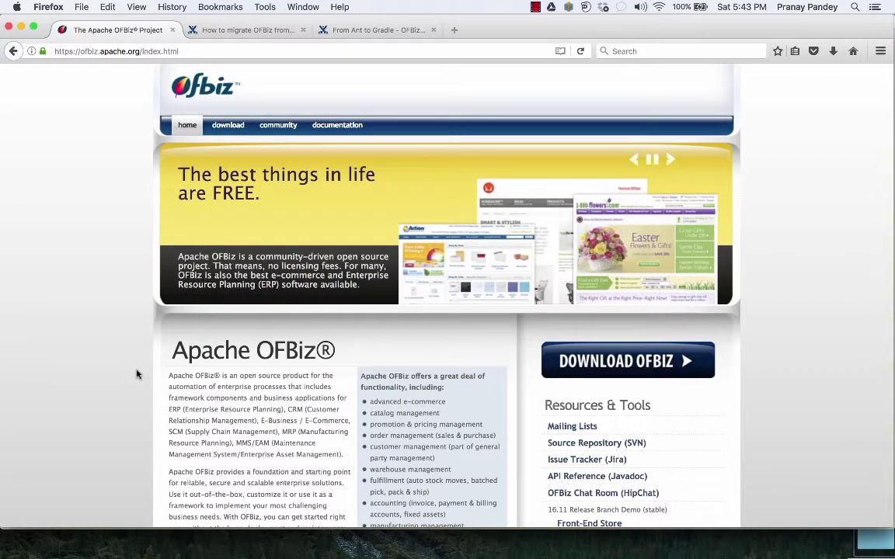
Switch to IntelliJ IDEA, go to the beginning of entityengine.xml and select its XML declaration line.
key(super+Tab)
key(super+Tab)
key(super+Tab)
key(super+Tab)
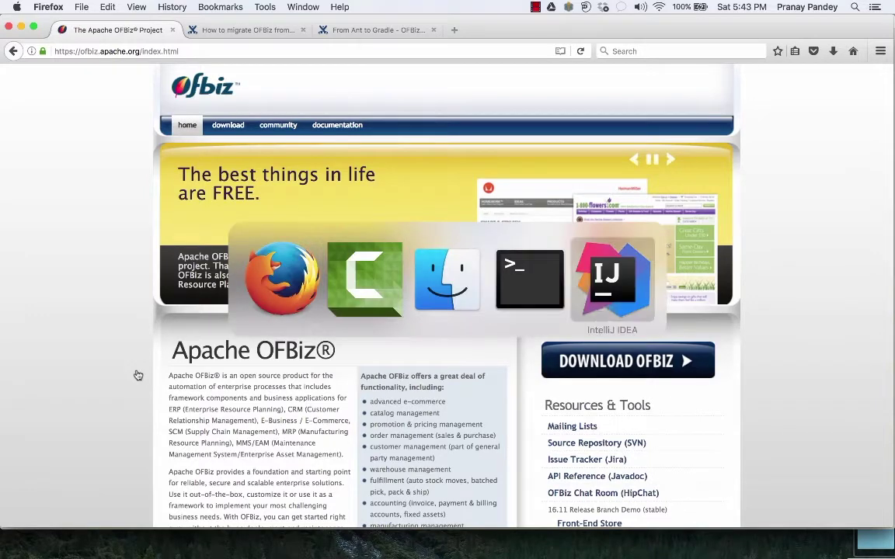
click(105, 67)
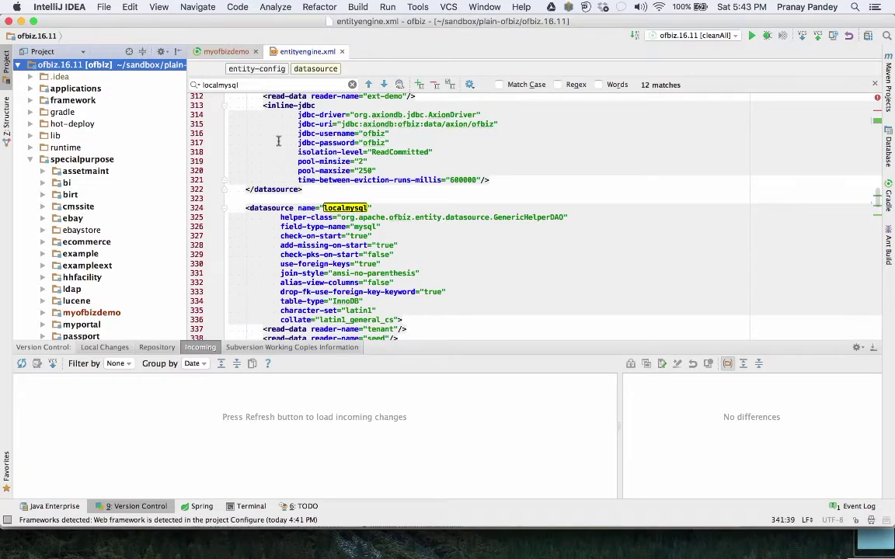
scroll(245, 122, up, 20)
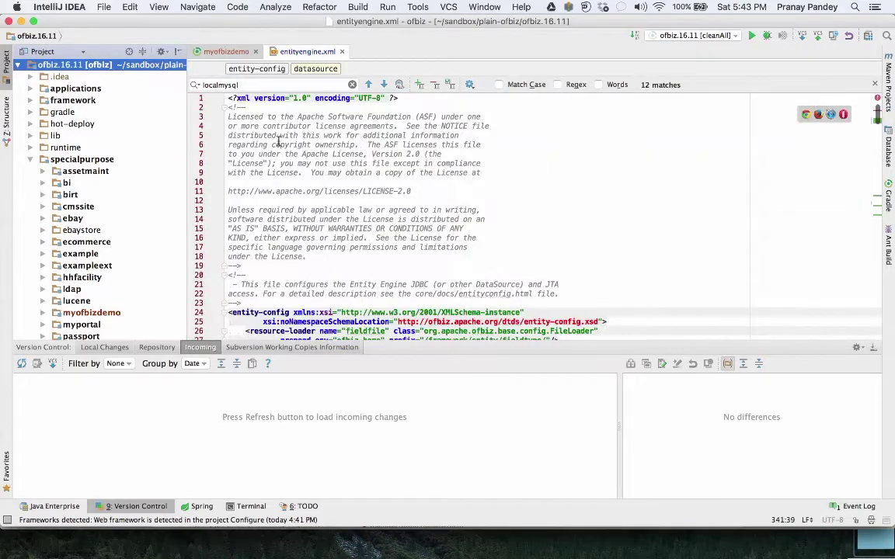
triple_click(268, 98)
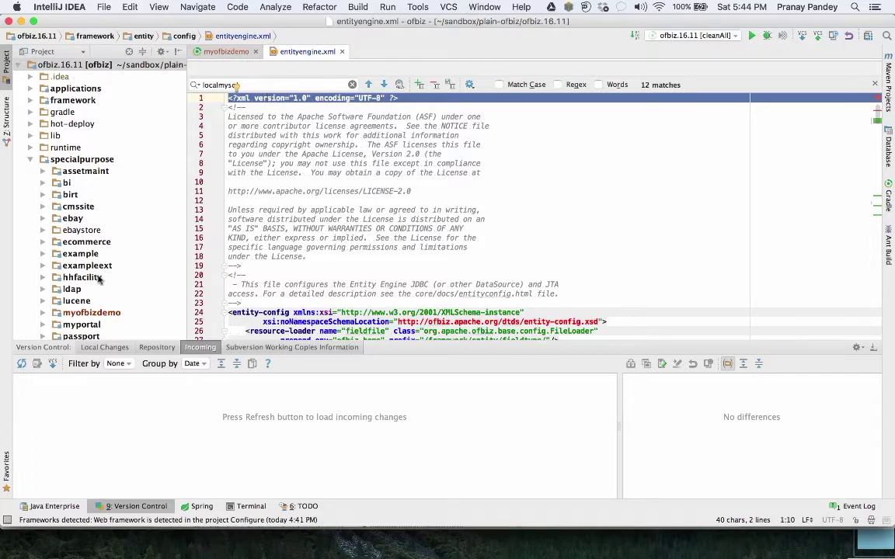
Expand the myofbizdemo component under specialpurpose in the project tree and open its build.gradle file.
click(70, 313)
scroll(71, 314, down, 5)
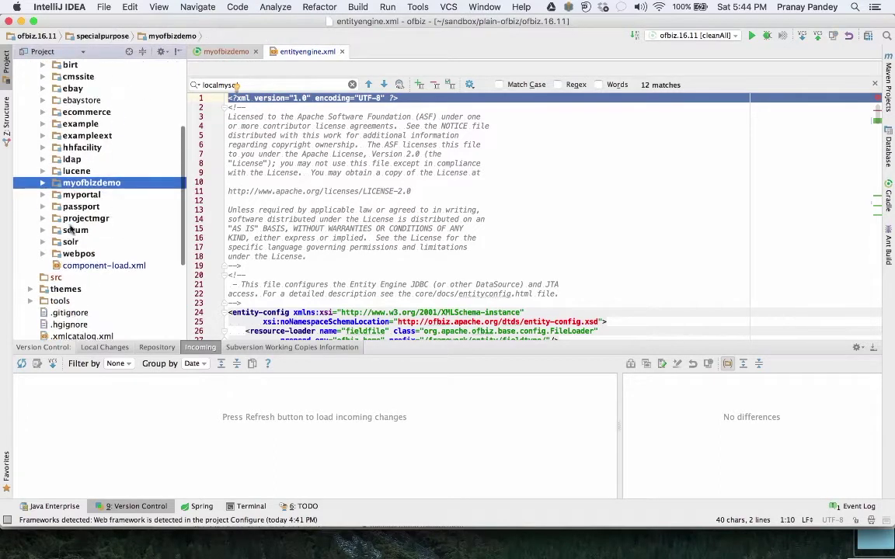
scroll(45, 183, up, 5)
click(30, 160)
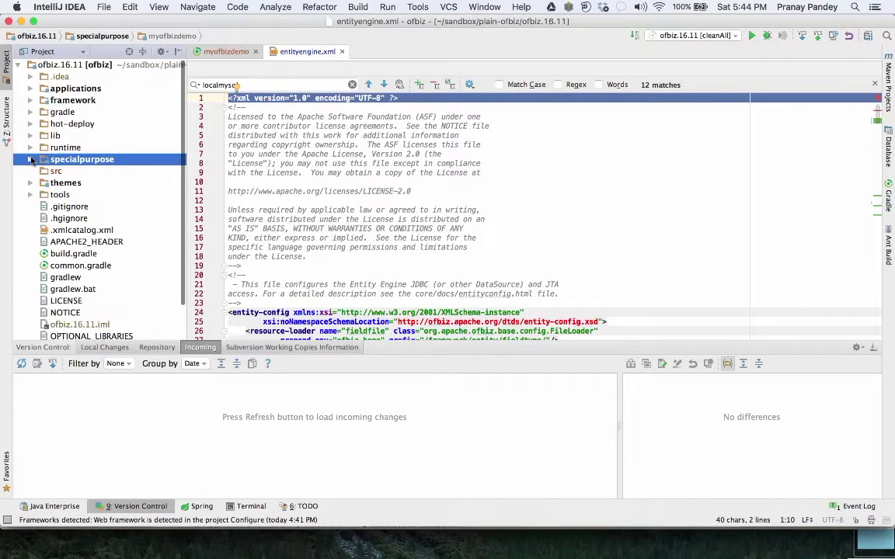
click(30, 159)
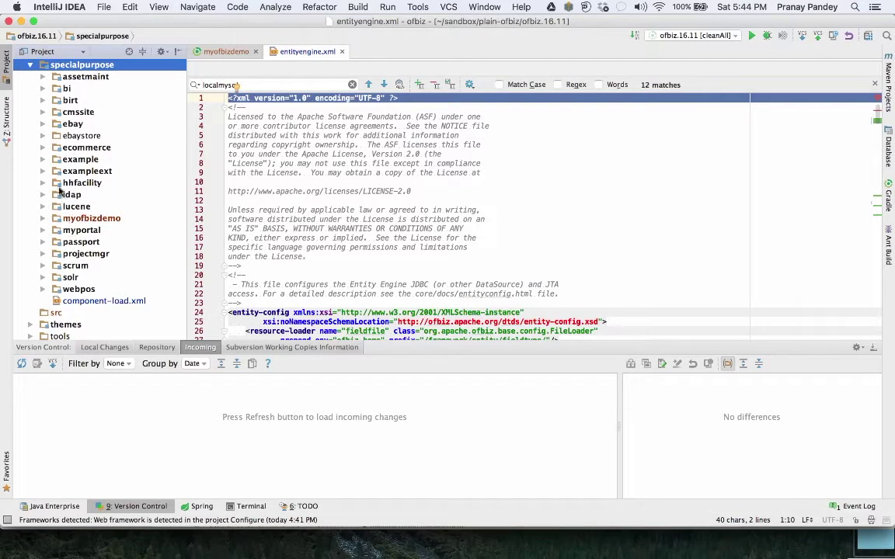
click(44, 219)
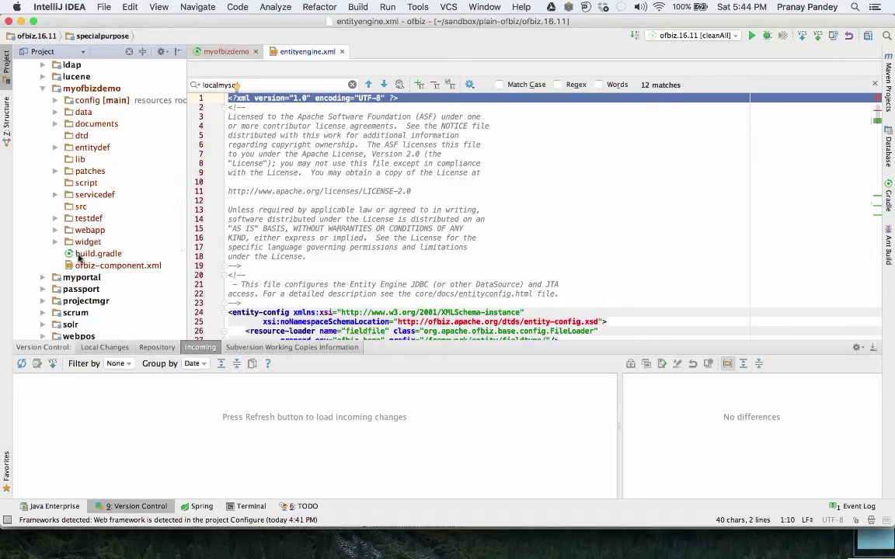
double_click(92, 253)
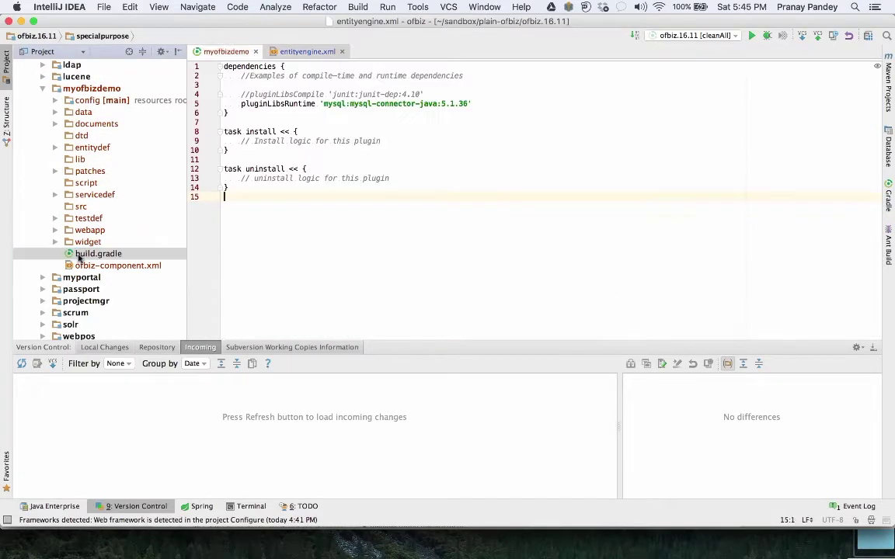
Highlight the pluginLibsRuntime line for mysql:mysql-connector-java:5.1.36 in the dependencies block.
double_click(286, 104)
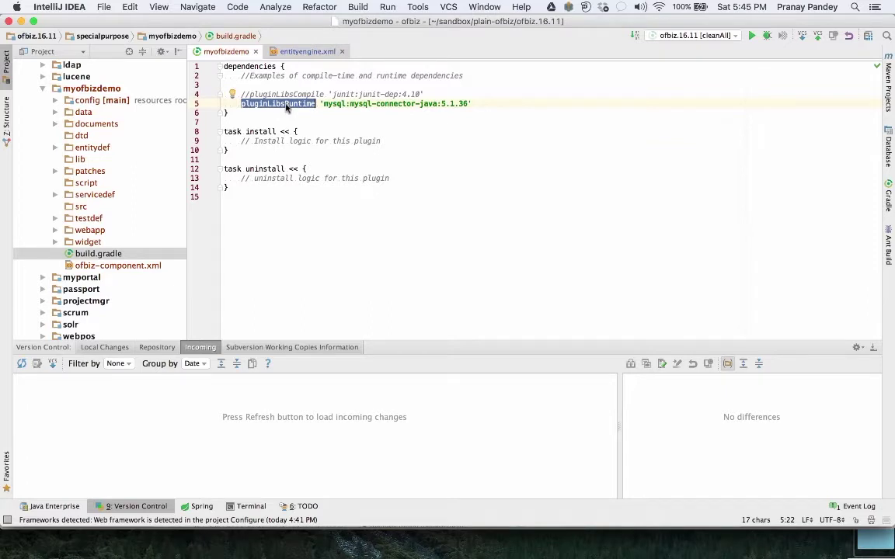
click(357, 112)
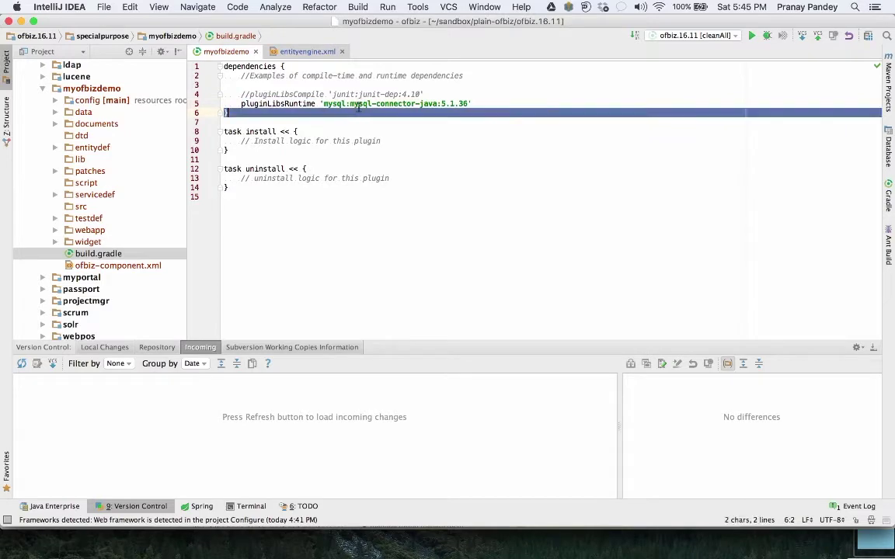
double_click(358, 104)
triple_click(359, 104)
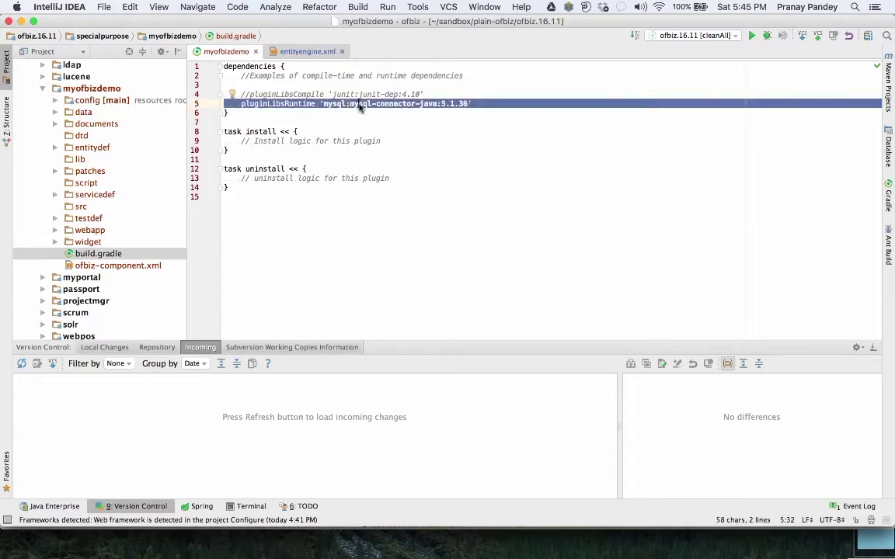
Switch to Firefox and, on the From Ant to Gradle wiki page, find and highlight the note about JDBC drivers for an external DBMS.
key(super+Tab)
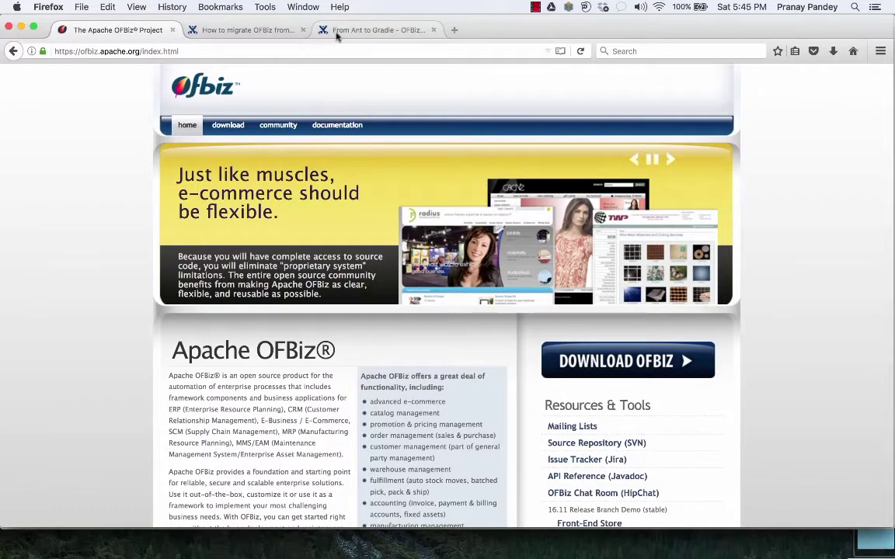
click(337, 34)
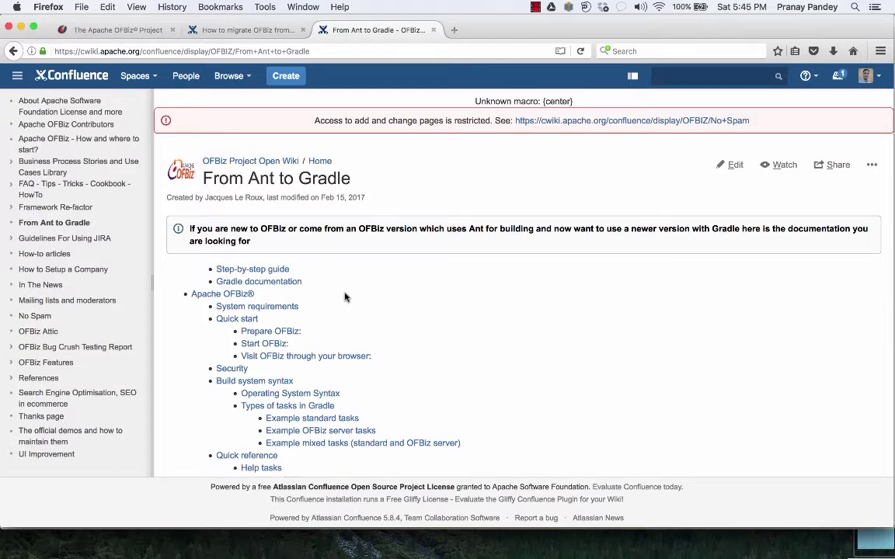
scroll(346, 297, down, 10)
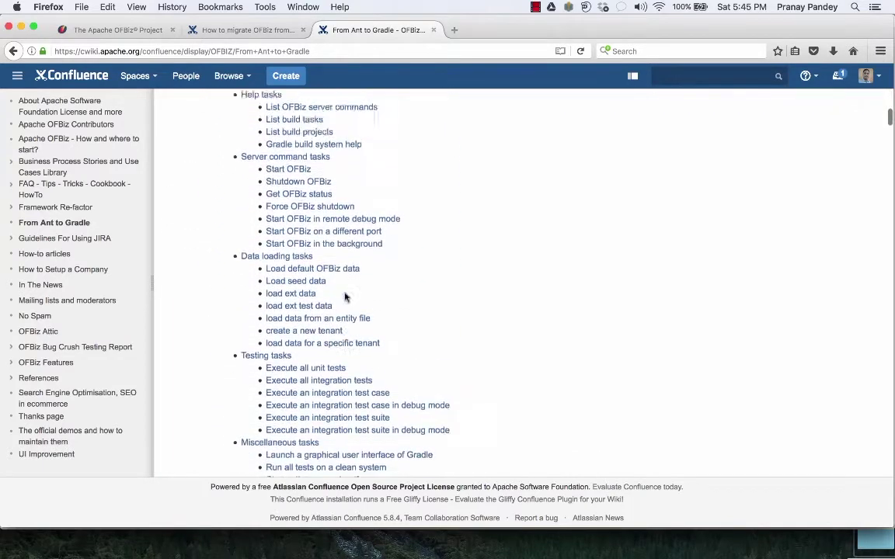
scroll(345, 297, up, 7)
scroll(387, 397, down, 11)
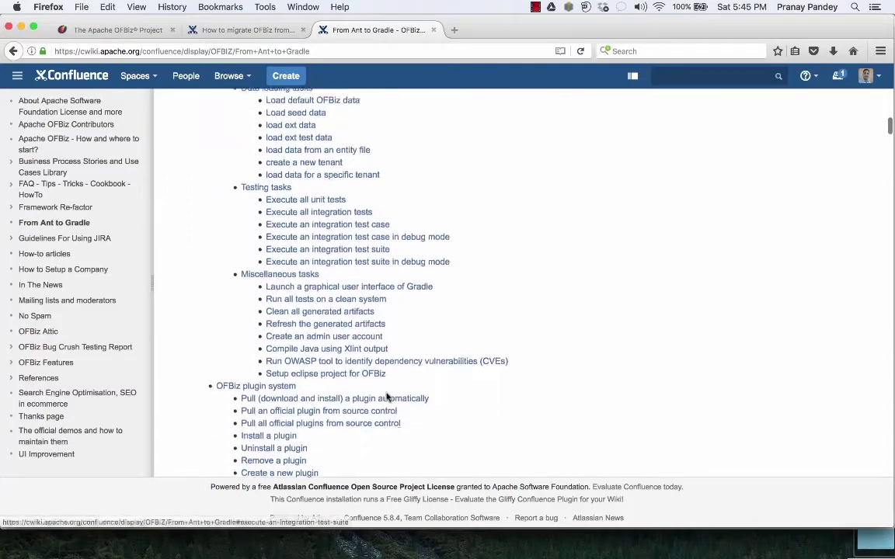
scroll(387, 397, down, 10)
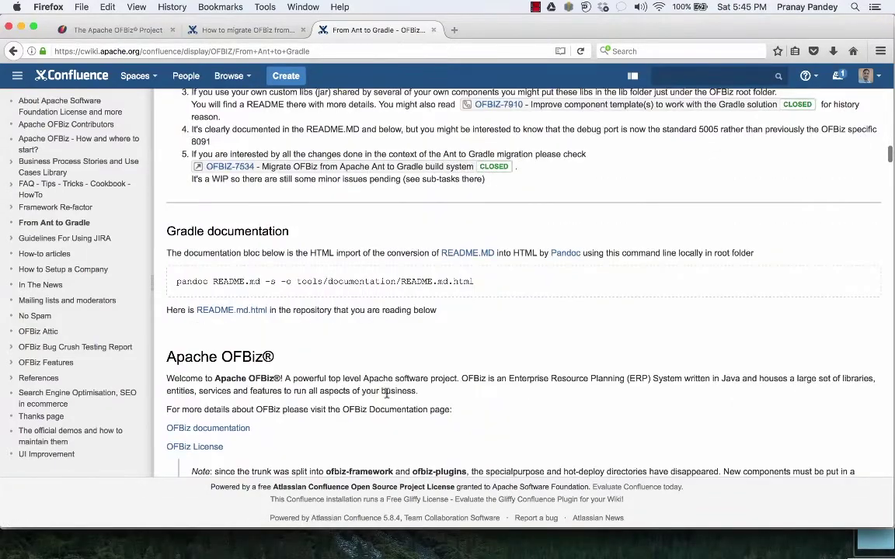
scroll(386, 394, down, 8)
scroll(387, 396, down, 5)
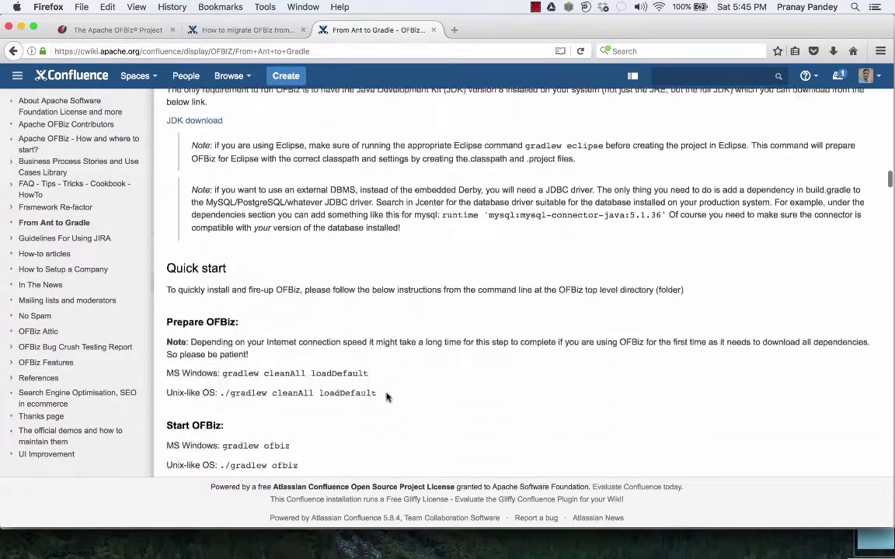
scroll(386, 397, down, 1)
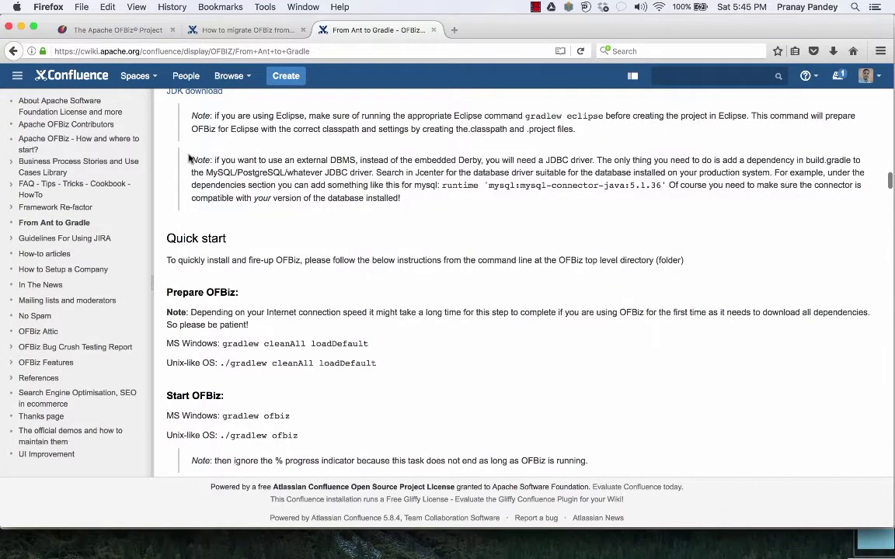
drag(189, 159, 400, 216)
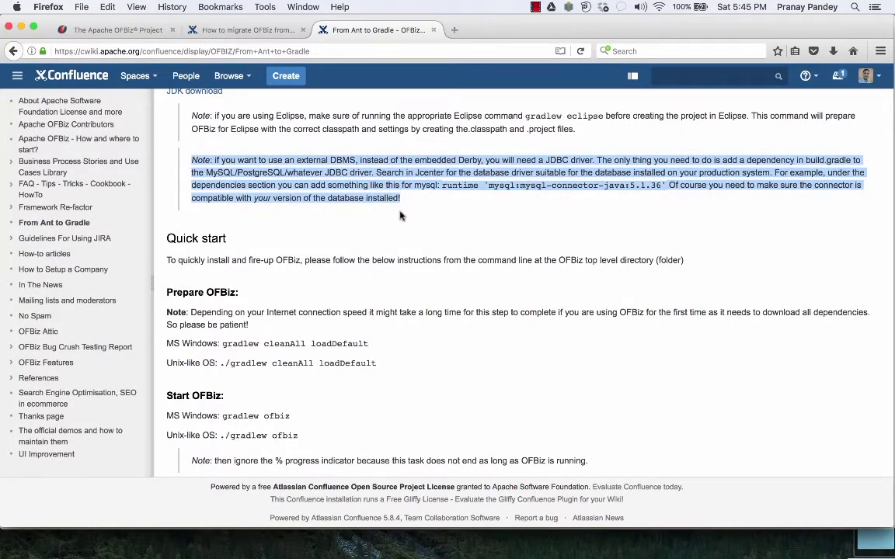
Return to IntelliJ IDEA, review the parts of the MySQL connector dependency, and show the Gradle projects with the ofbiz node collapsed.
key(super+Tab)
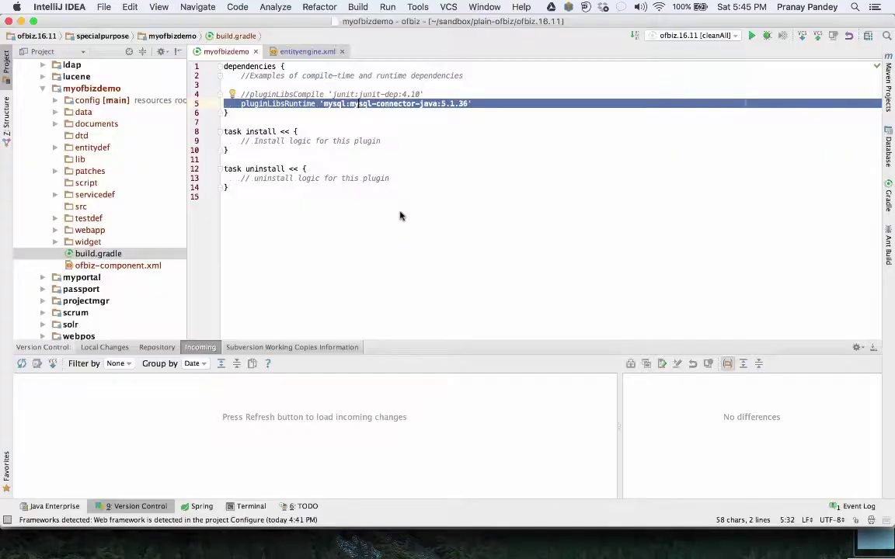
double_click(258, 67)
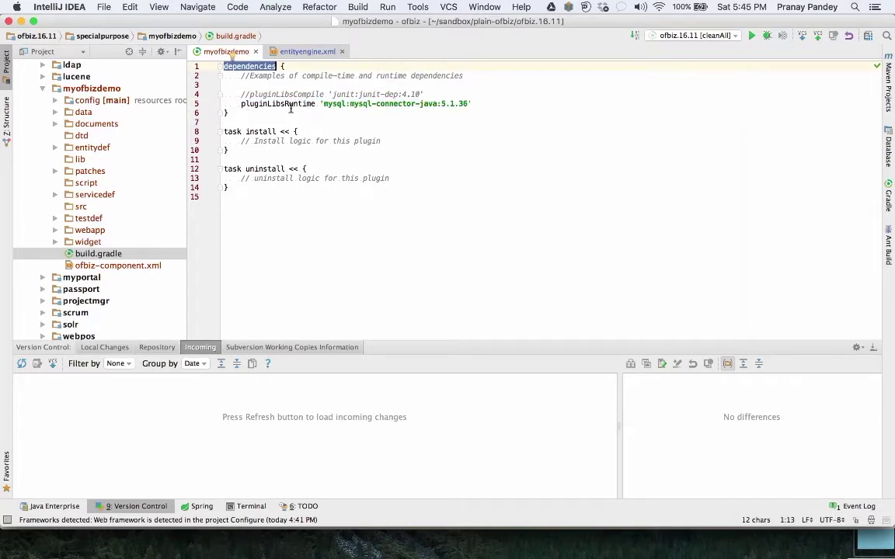
double_click(333, 103)
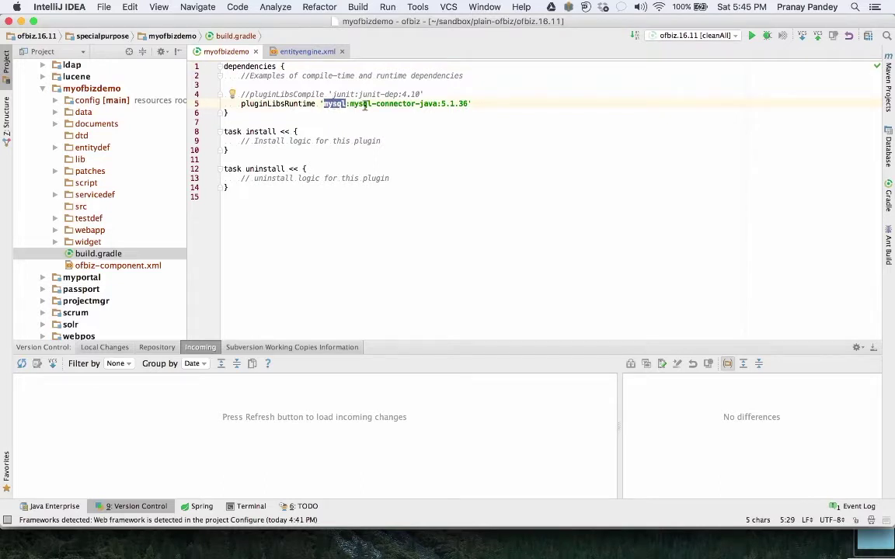
double_click(361, 103)
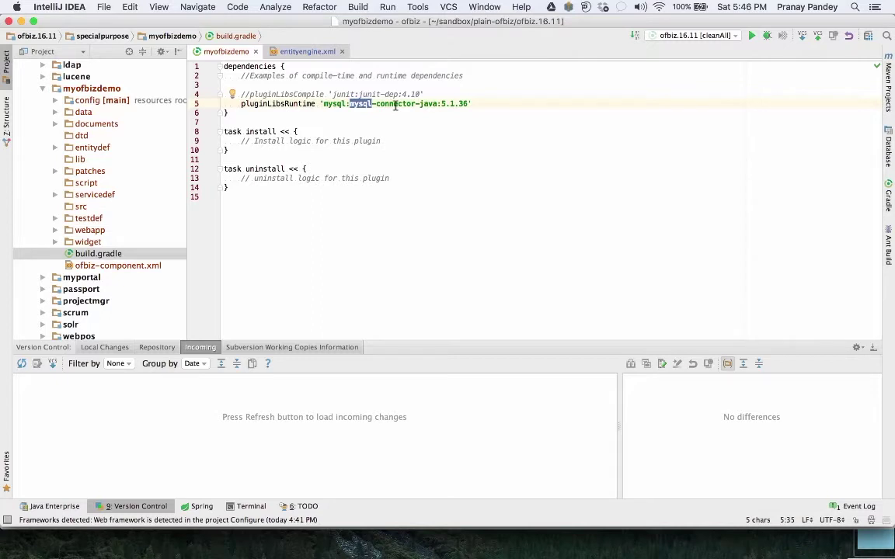
double_click(396, 104)
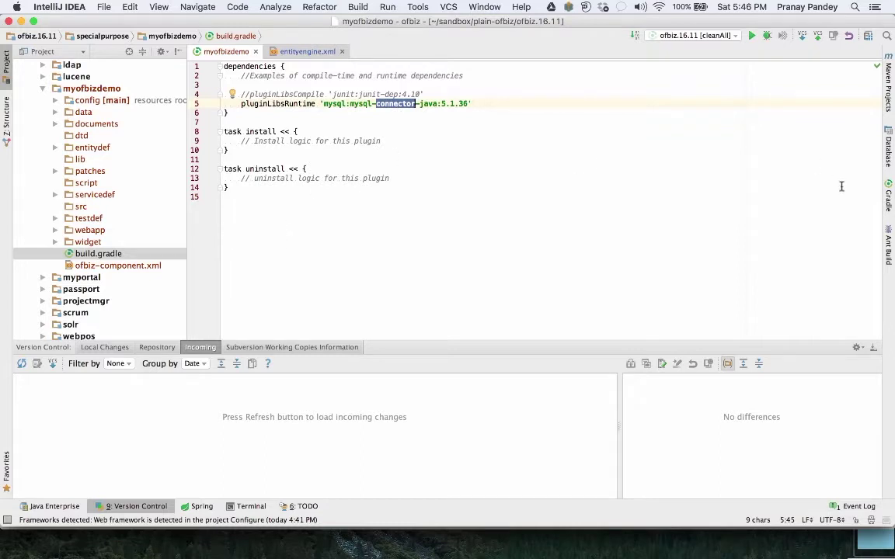
click(887, 204)
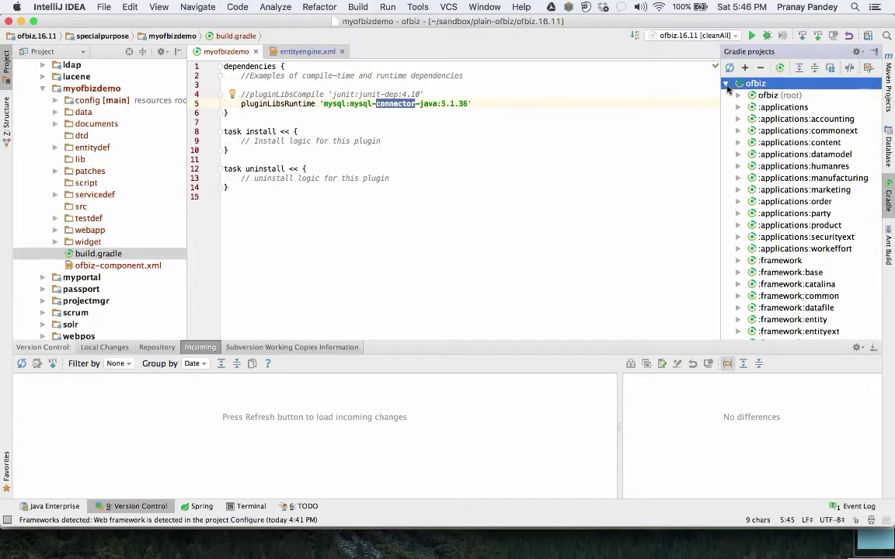
click(726, 84)
Switch to Terminal and clear the screen in the ofbiz.16.11 session.
key(super+Tab)
key(super+Tab)
key(super+Tab)
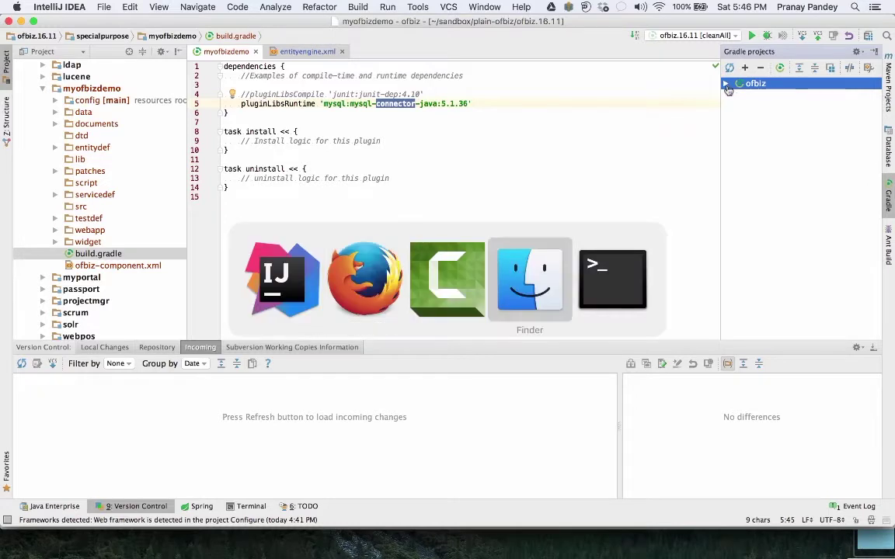
key(super+Tab)
text(cl)
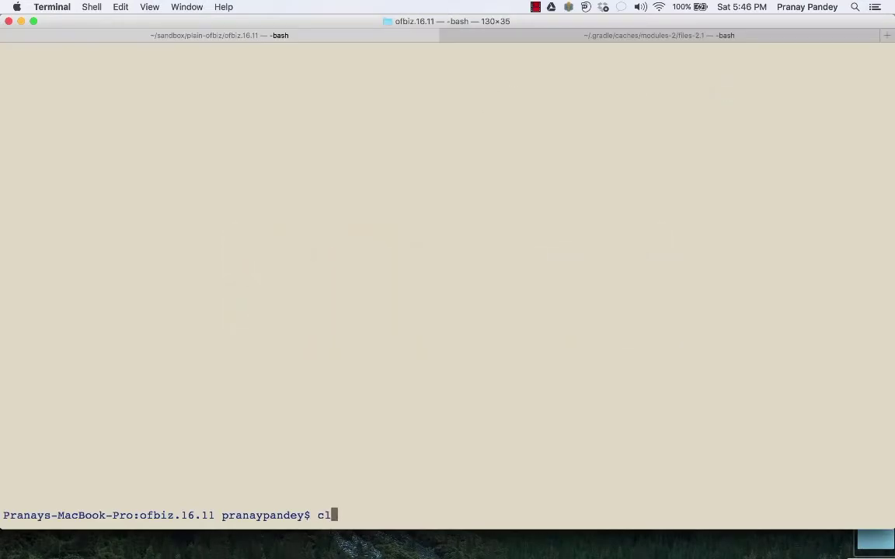
text(ear)
key(Return)
Run ./gradlew build in the ofbiz.16.11 directory and let the build finish.
text(gradl)
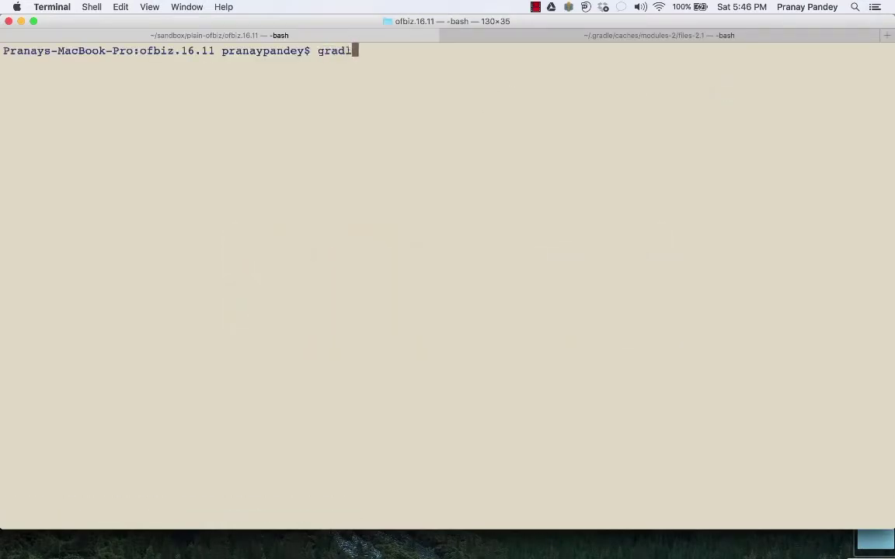
text(ew)
key(BackSpace)
key(Left)
key(Left)
key(Left)
key(Left)
key(Left)
key(Left)
key(Left)
text(./)
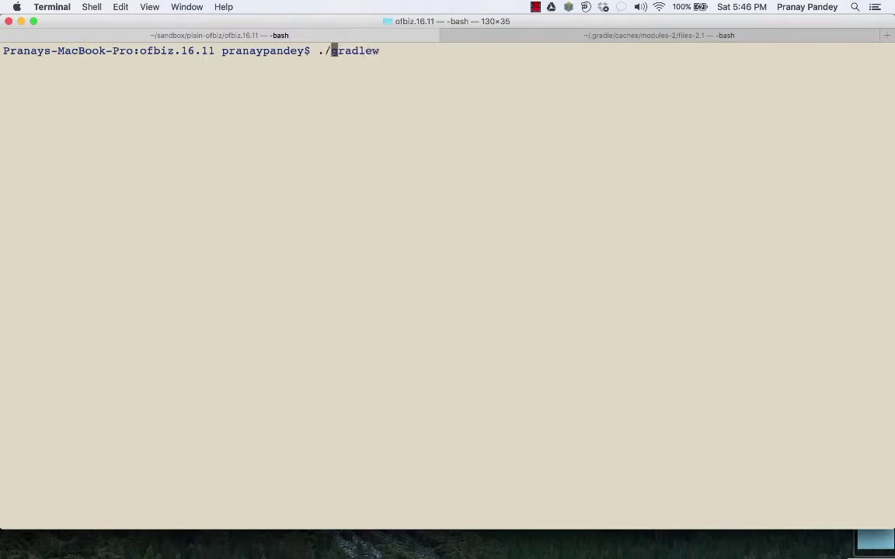
key(Right)
key(Right)
key(Right)
key(Right)
key(Right)
key(Right)
key(Right)
text(buidl)
key(BackSpace)
key(BackSpace)
text(ld)
key(BackSpace)
key(Return)
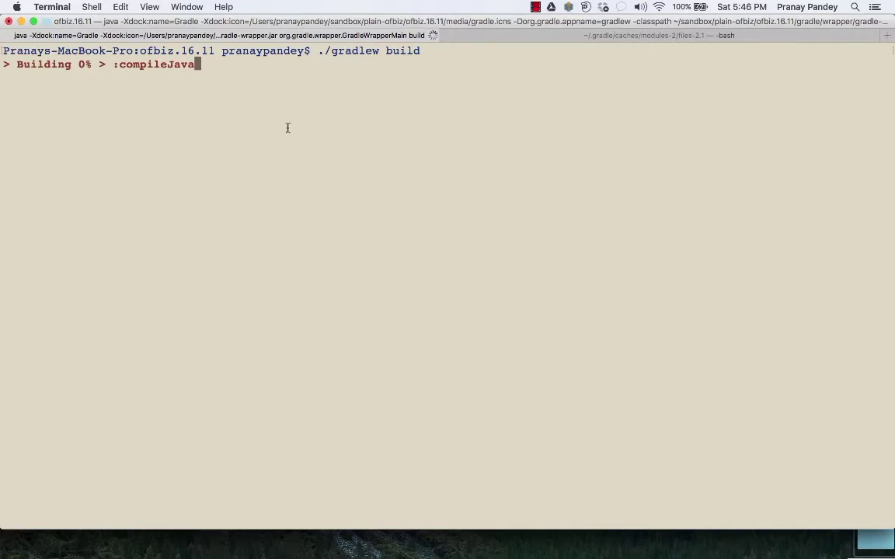
scroll(288, 128, up, 3)
scroll(287, 127, down, 3)
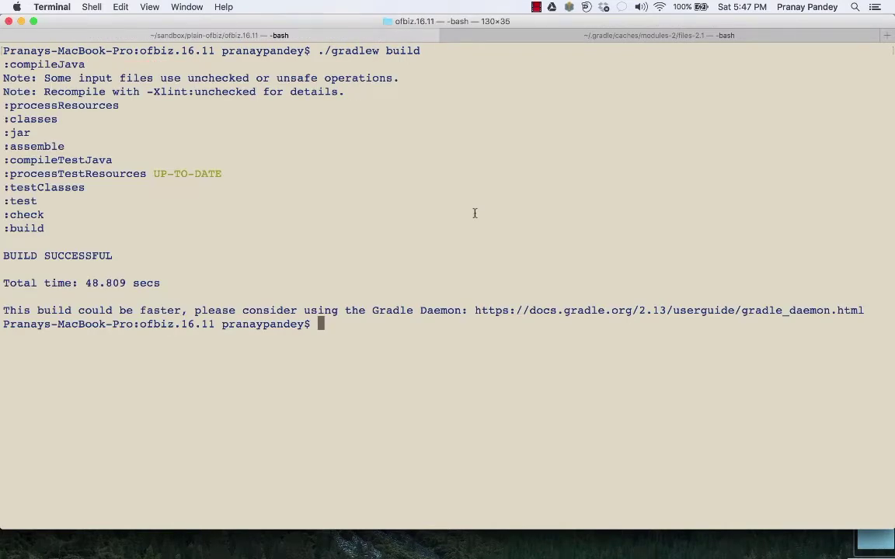
Switch back to IntelliJ IDEA and collapse the myofbizdemo folder in the project tree.
key(super+Tab)
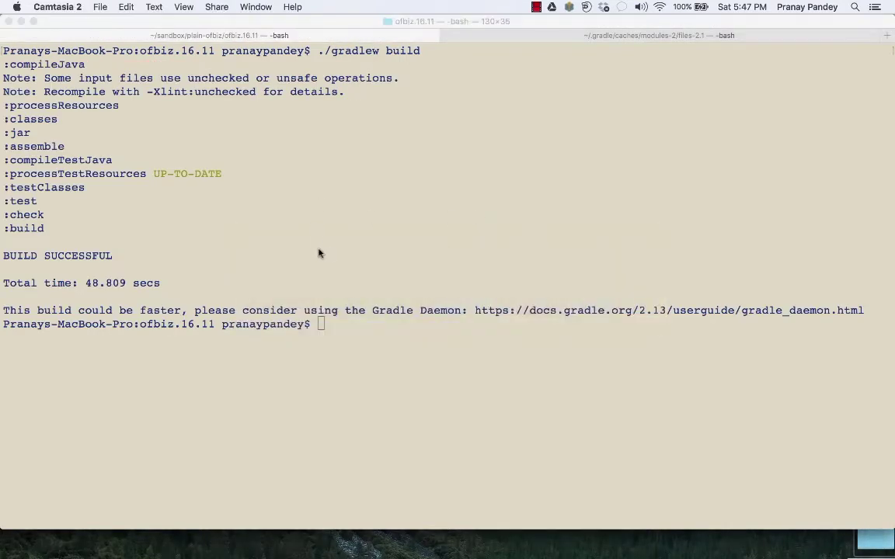
key(super+Tab)
key(super+Tab)
scroll(47, 194, up, 5)
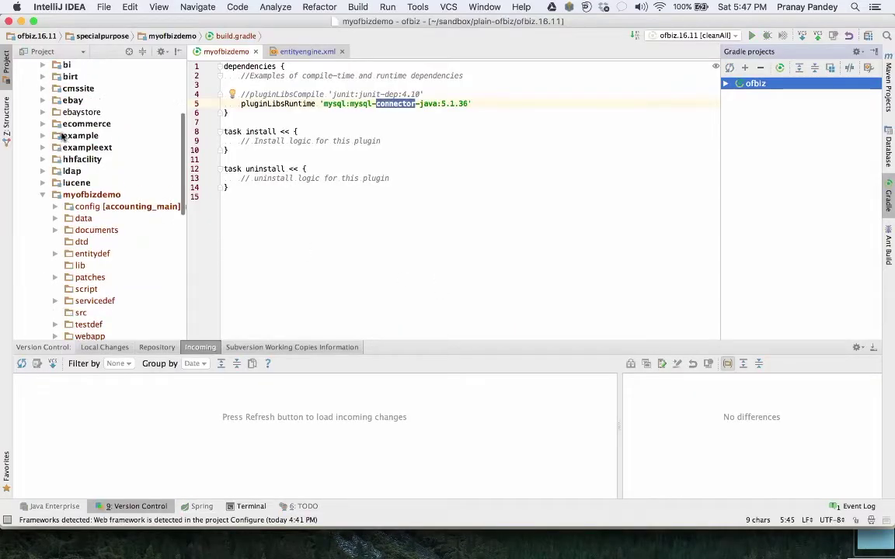
click(42, 196)
scroll(43, 210, up, 5)
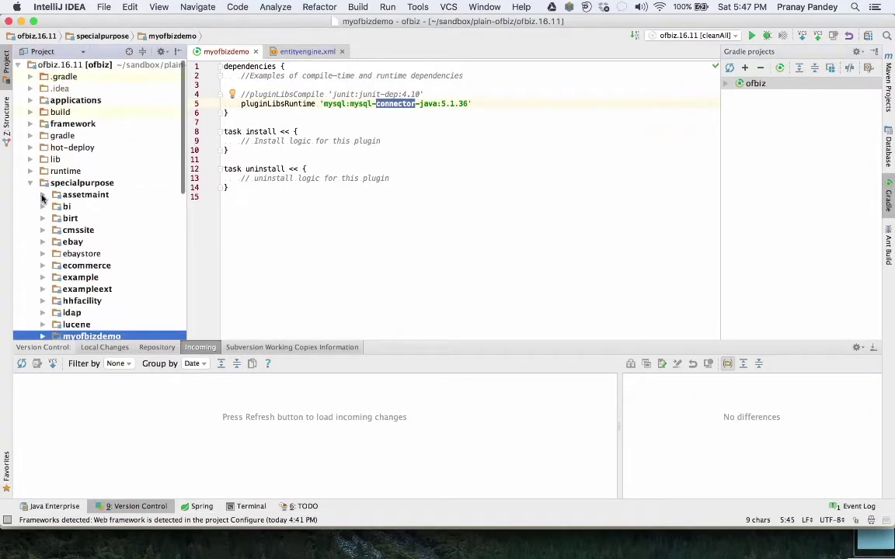
Collapse the ofbiz.16.11 project, expand External Libraries, find the mysql-connector-java library, and widen the project tree to show its full name.
click(18, 66)
click(18, 77)
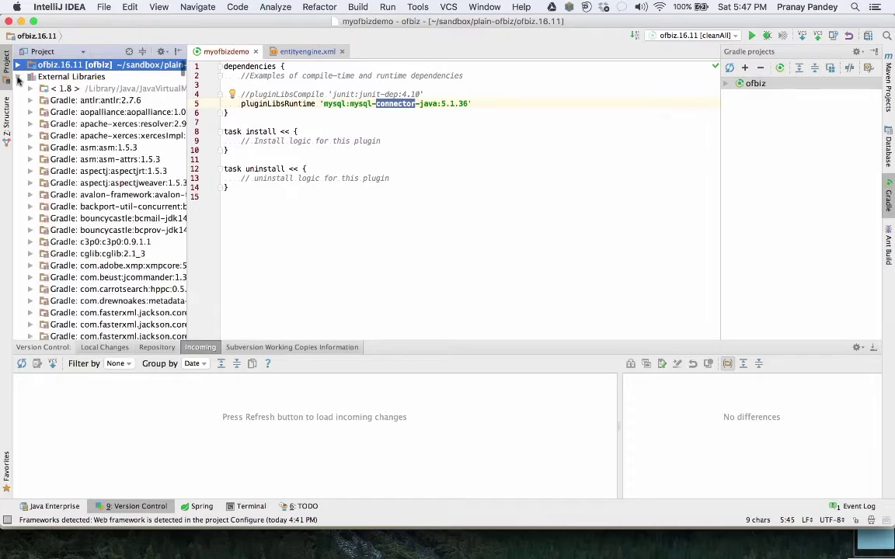
scroll(58, 241, down, 5)
scroll(62, 253, down, 15)
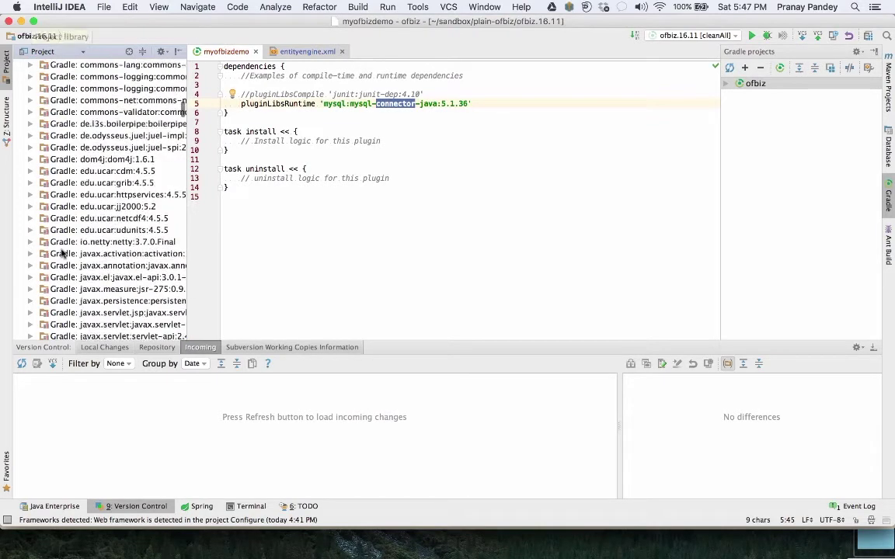
scroll(62, 254, down, 10)
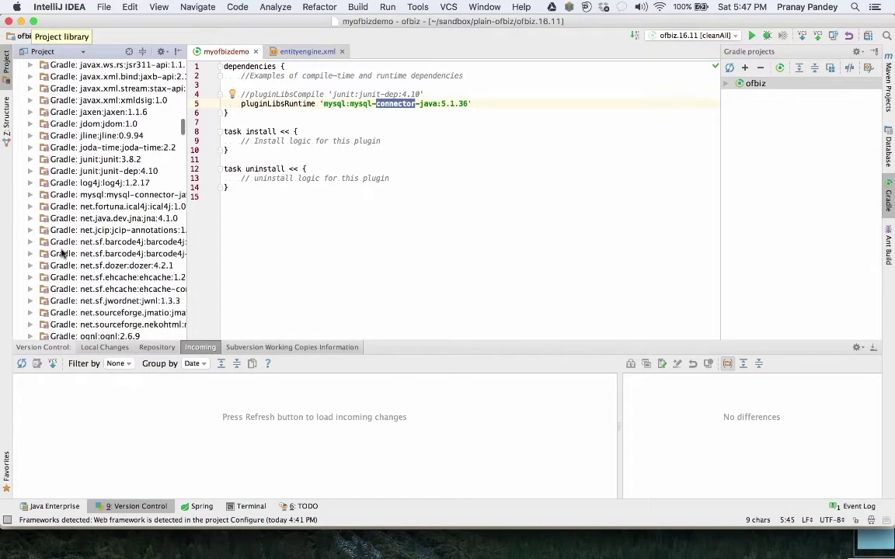
click(92, 195)
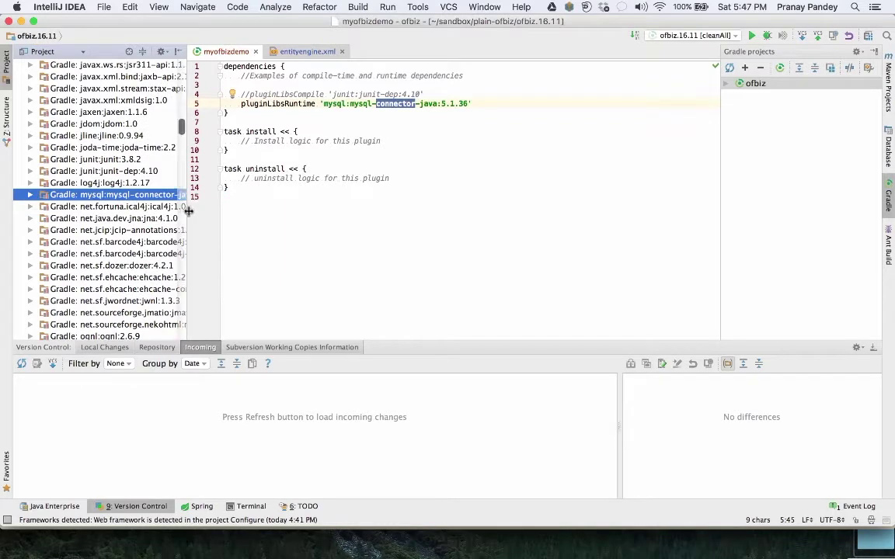
drag(187, 211, 256, 210)
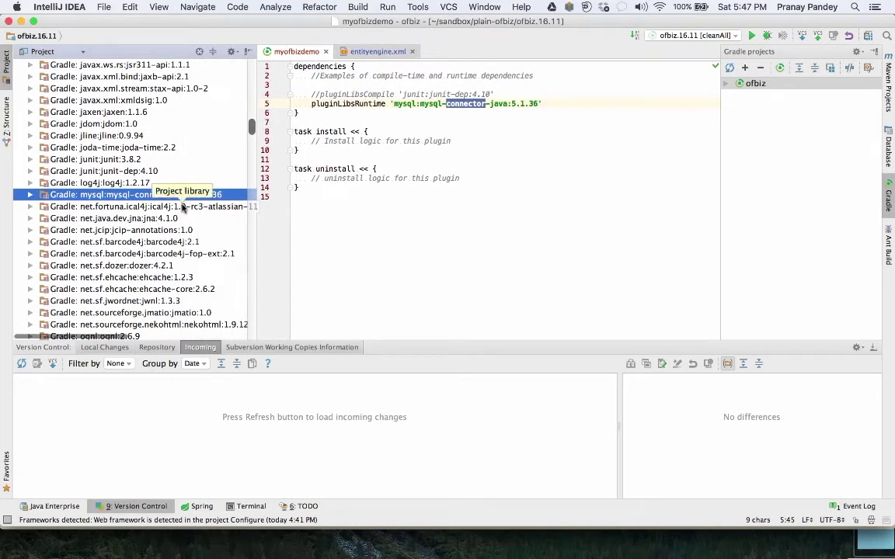
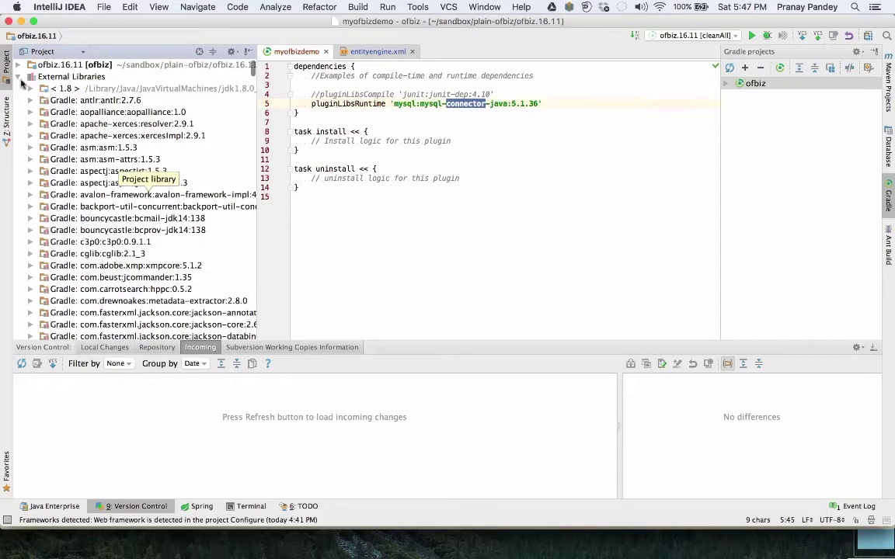
Collapse External Libraries and expand the ofbiz.16.11 project folder again.
double_click(17, 76)
click(18, 76)
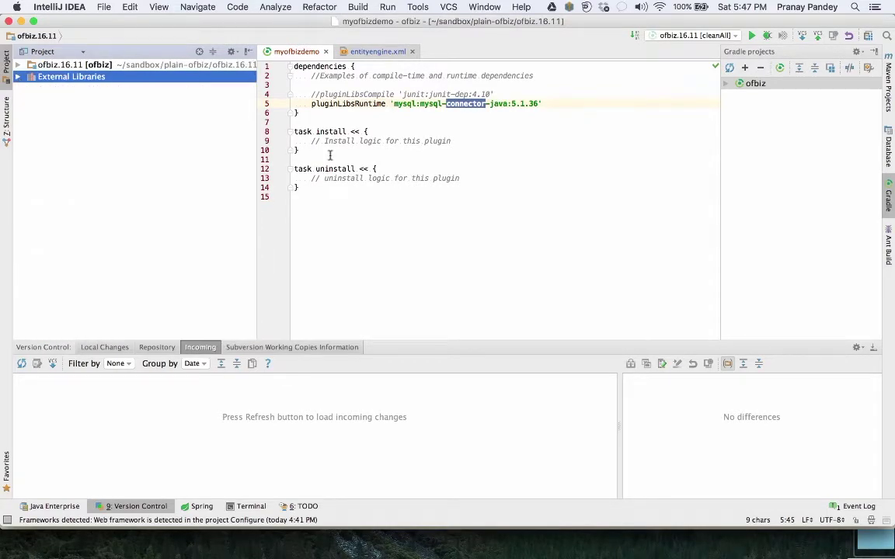
click(19, 65)
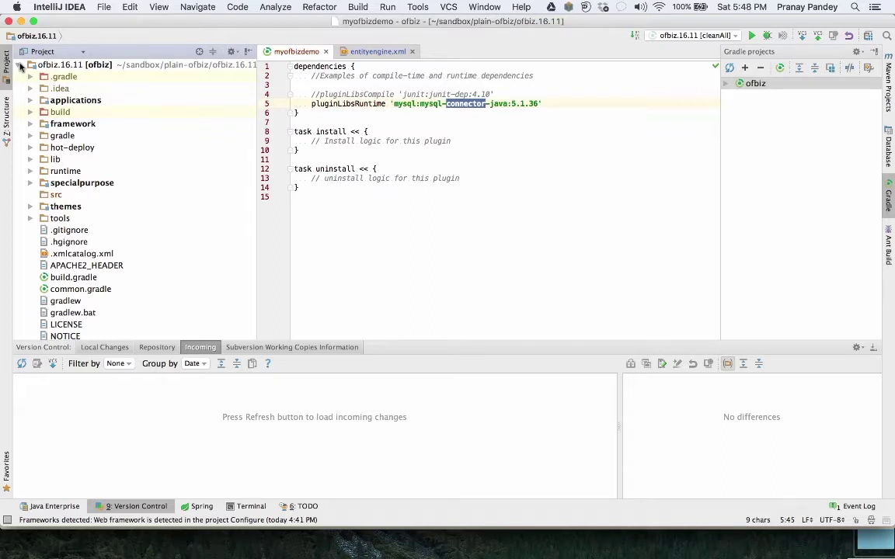
Switch to Firefox and review the version notes and Step I database commands on the Derby to MySQL migration page.
key(super+Tab)
key(super+Tab)
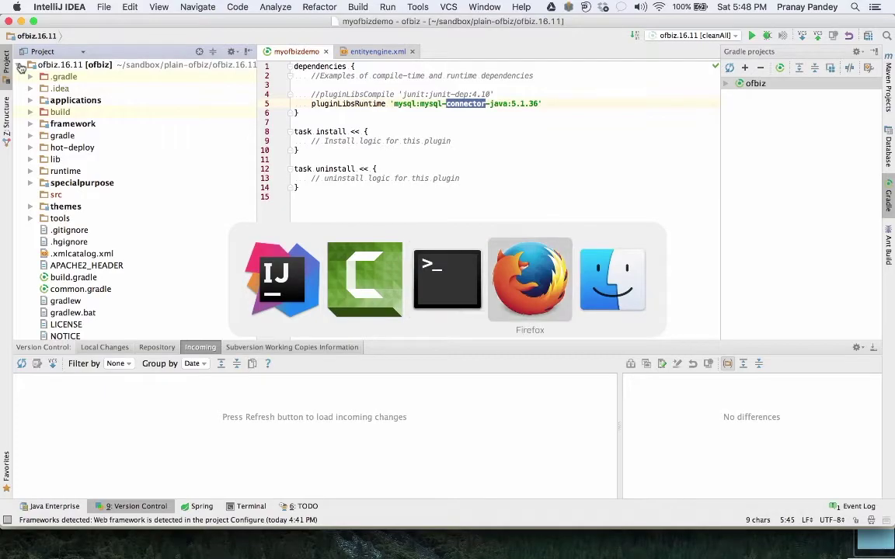
scroll(261, 188, up, 20)
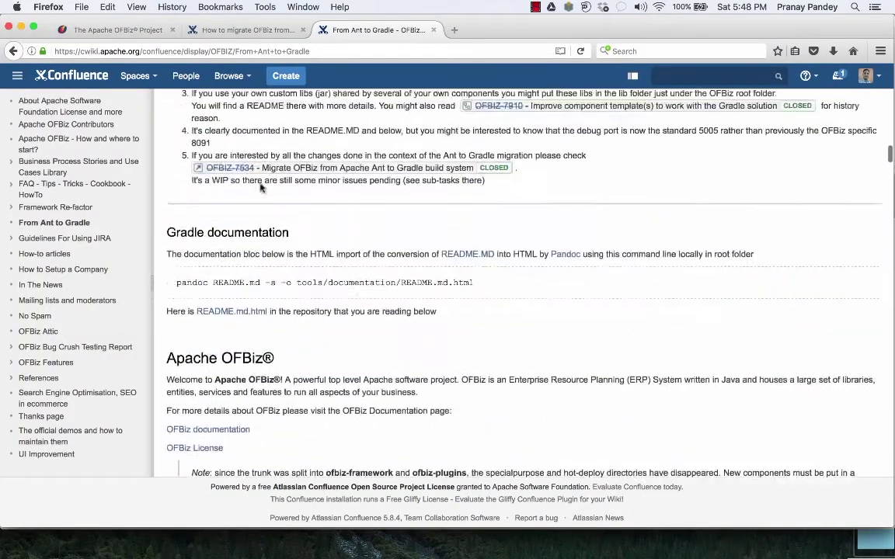
key(ctrl+shift+Tab)
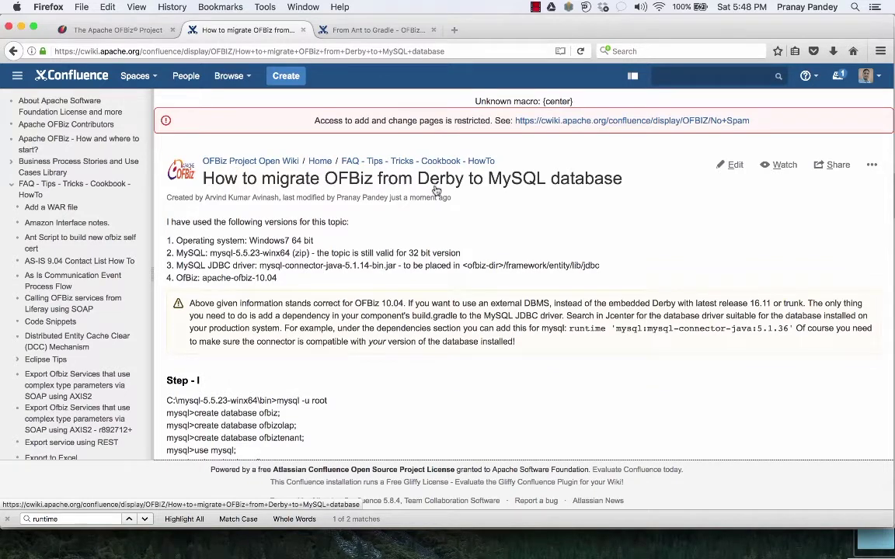
scroll(442, 347, down, 2)
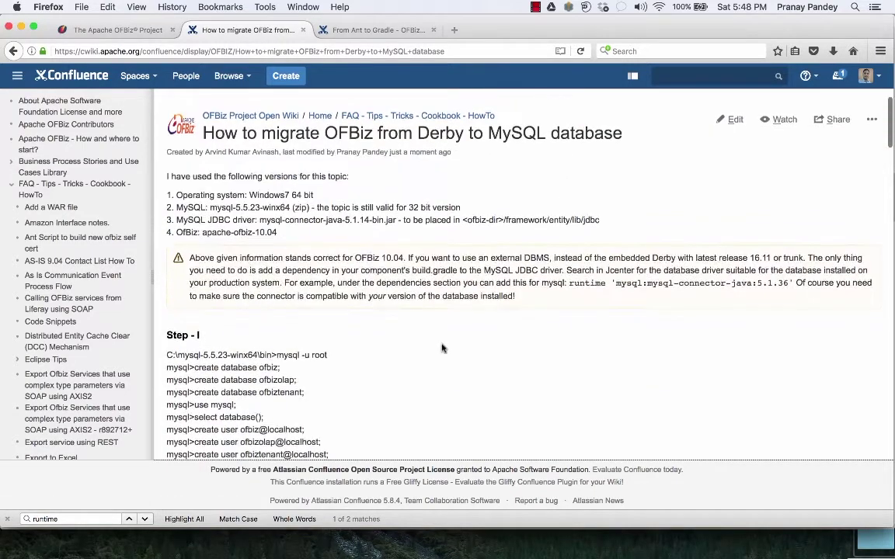
scroll(441, 348, down, 3)
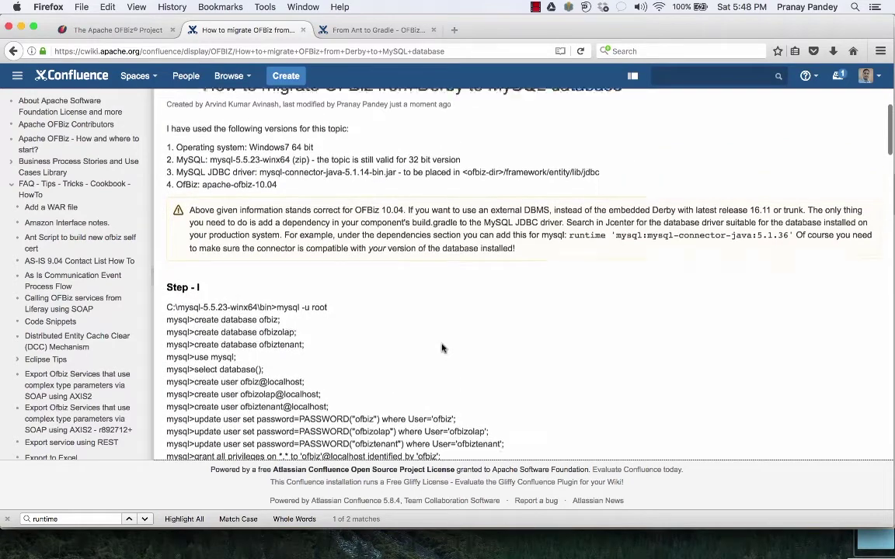
scroll(442, 348, up, 1)
scroll(442, 348, down, 8)
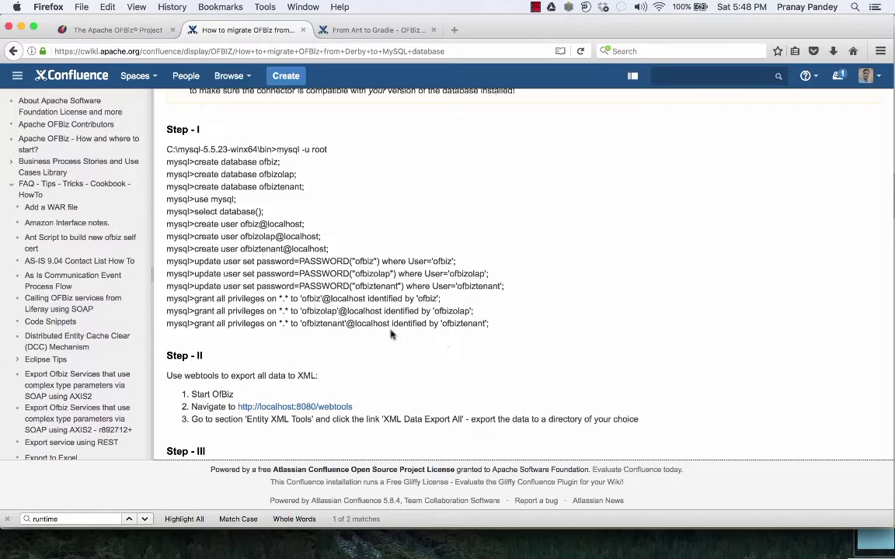
Examine the Step III entityengine.xml datasource definitions on the migration page, then return to the note about release 16.11.
scroll(368, 388, down, 10)
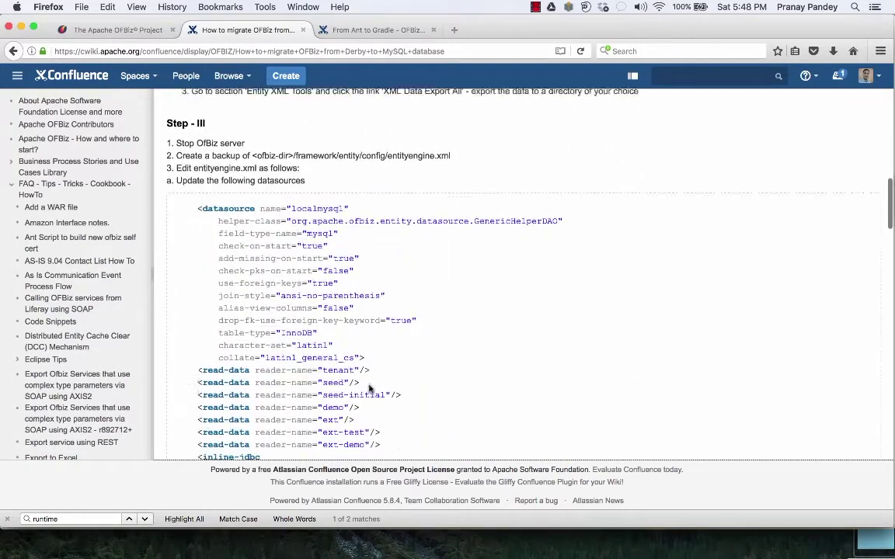
scroll(369, 389, down, 4)
scroll(369, 388, up, 10)
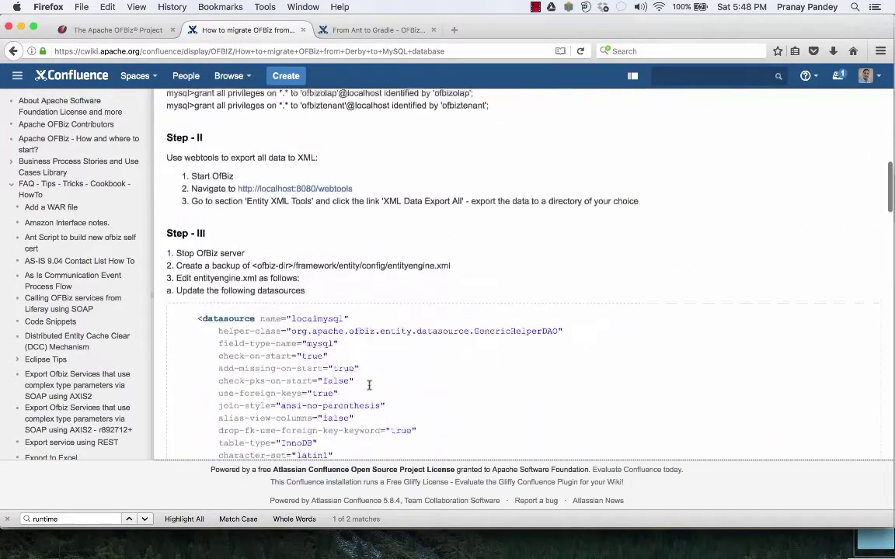
scroll(369, 388, down, 12)
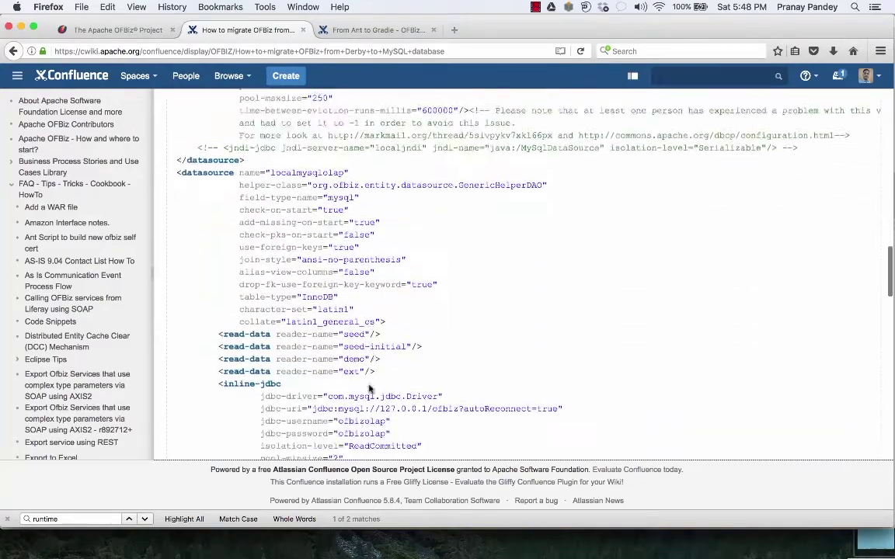
key(super+Tab)
key(super+Tab)
scroll(361, 334, up, 15)
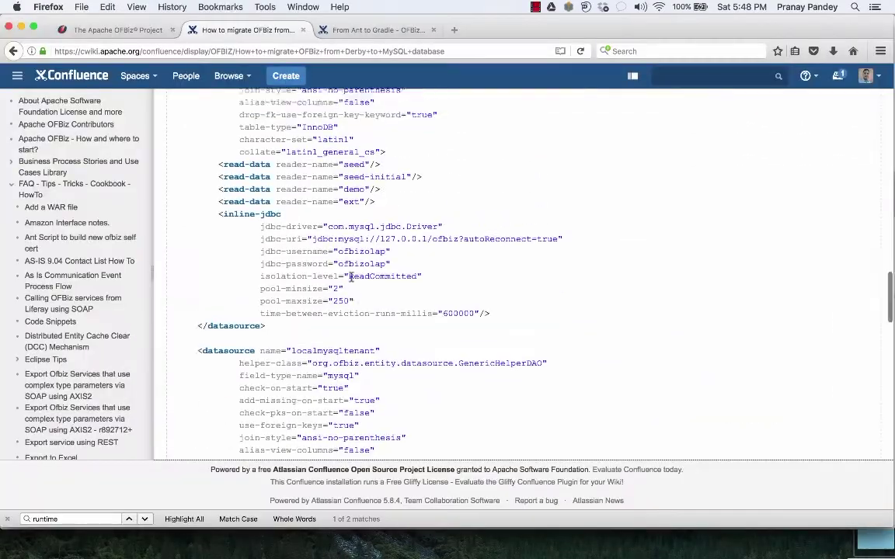
scroll(342, 278, up, 2)
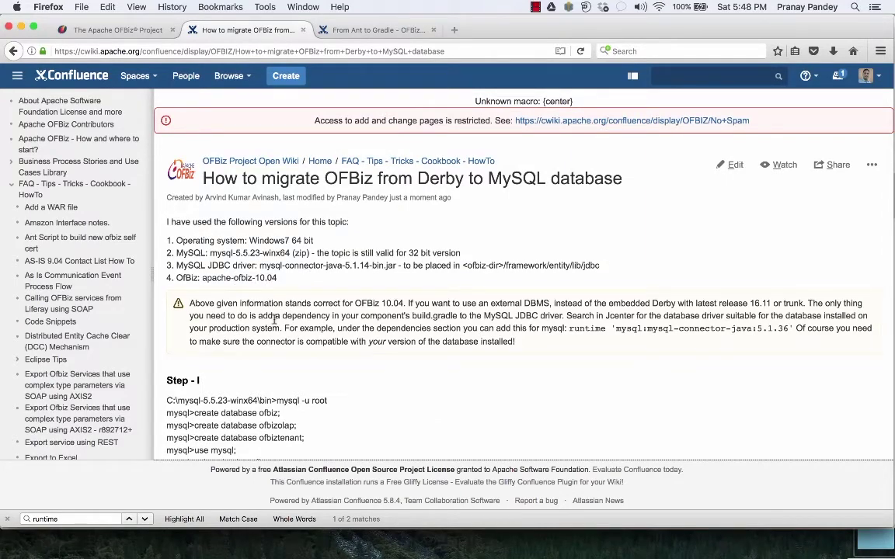
scroll(249, 332, down, 3)
Return to IntelliJ IDEA, open entityengine.xml from framework/entity/config, and maximize its editor.
key(super+Tab)
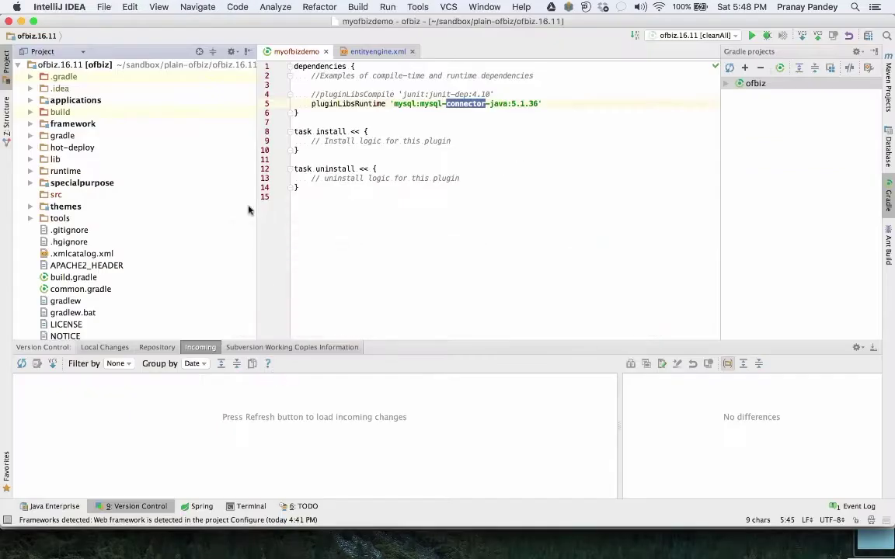
click(105, 67)
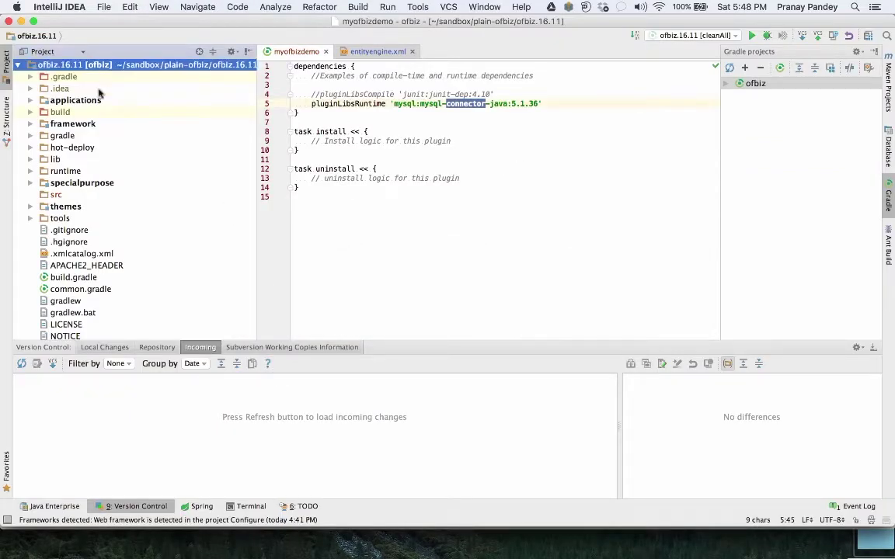
click(31, 125)
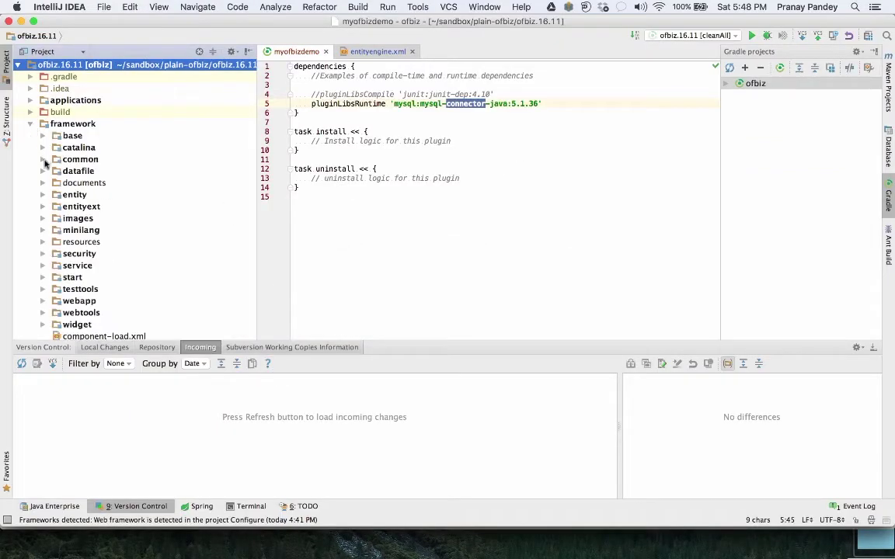
click(42, 196)
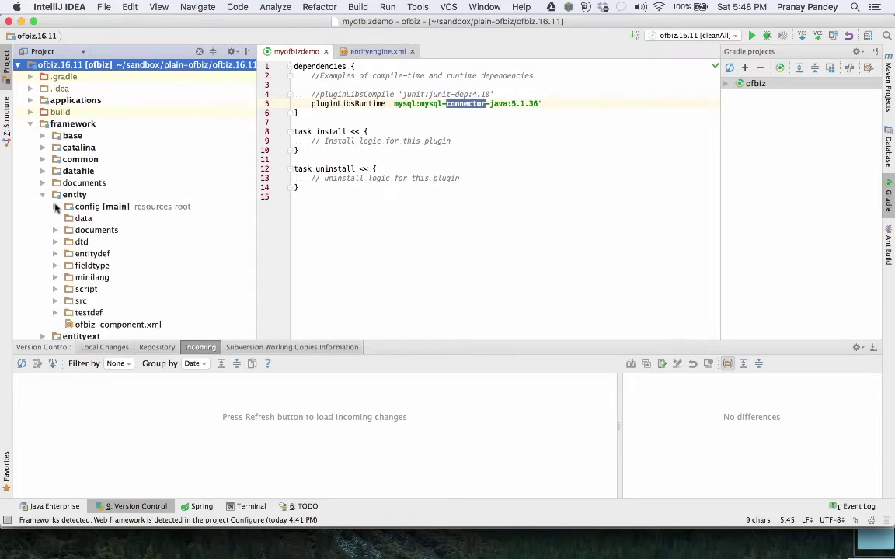
click(56, 206)
click(93, 220)
double_click(94, 220)
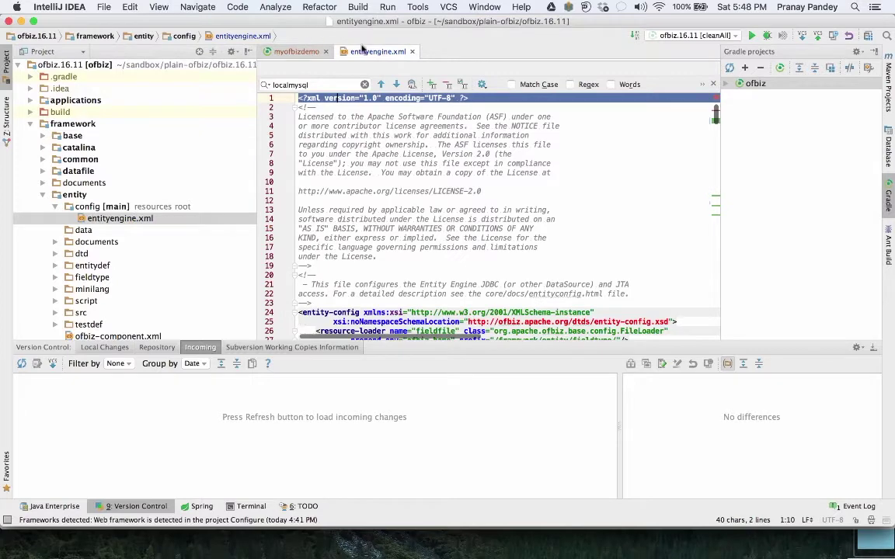
double_click(329, 47)
key(super+f)
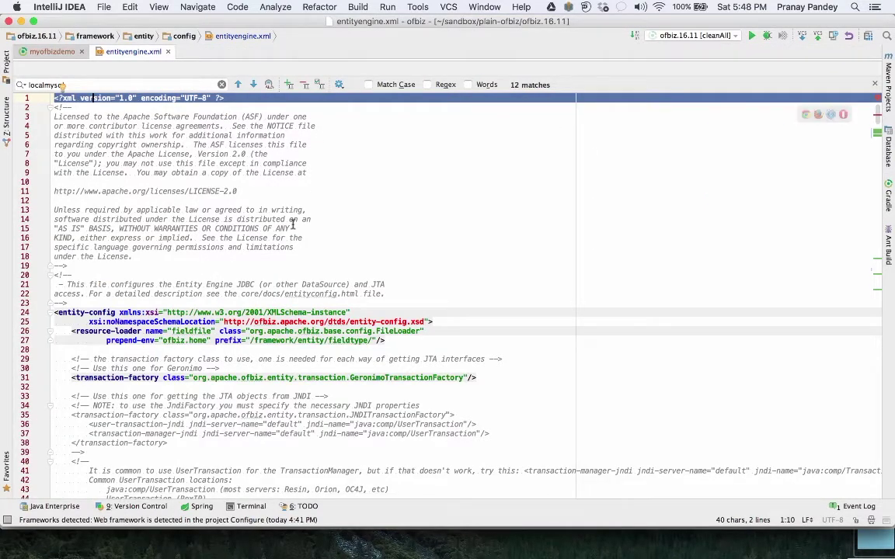
Examine the default, default-no-eca and test delegator definitions in entityengine.xml.
scroll(303, 342, down, 10)
scroll(336, 382, down, 3)
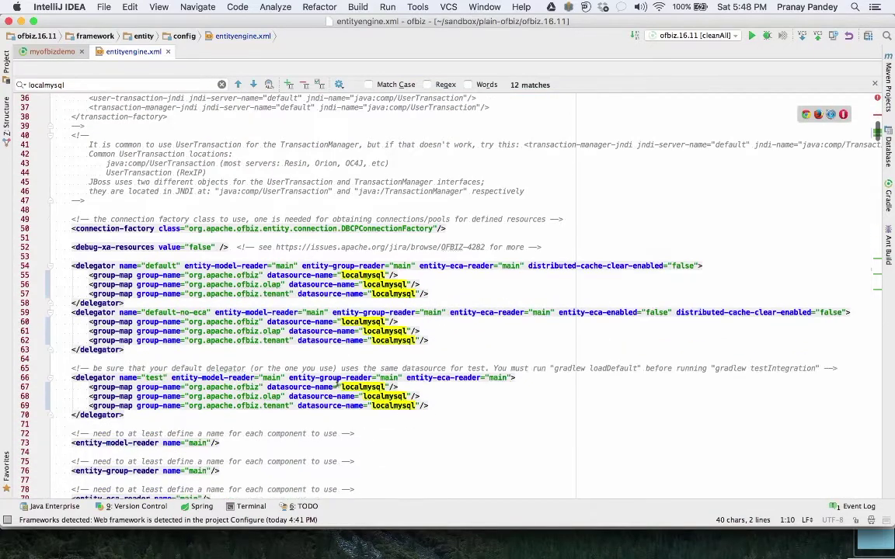
drag(73, 268, 155, 406)
click(159, 268)
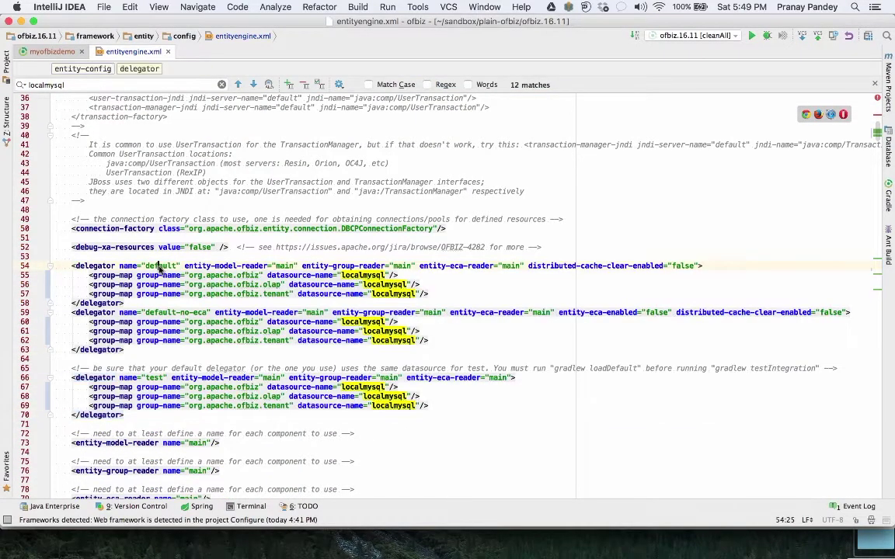
triple_click(171, 312)
double_click(148, 387)
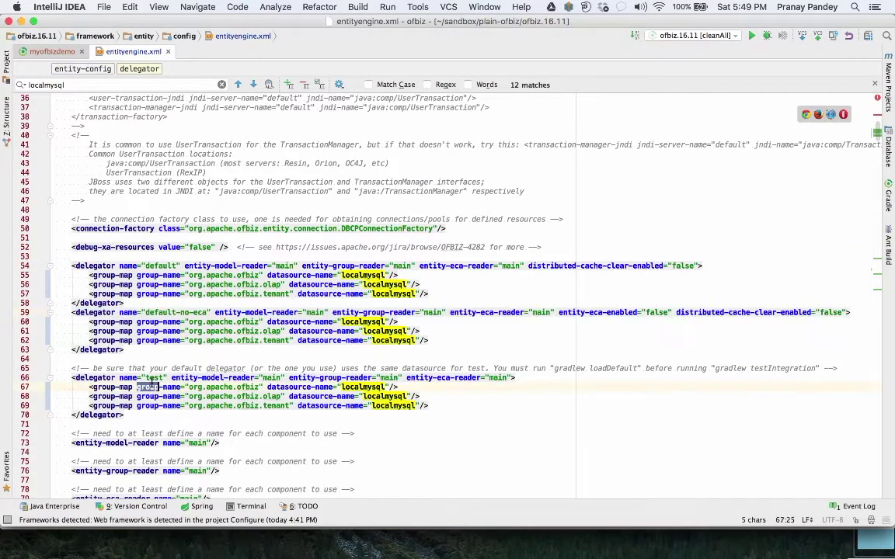
Review the three group-map entries inside the default delegator.
triple_click(147, 276)
double_click(149, 284)
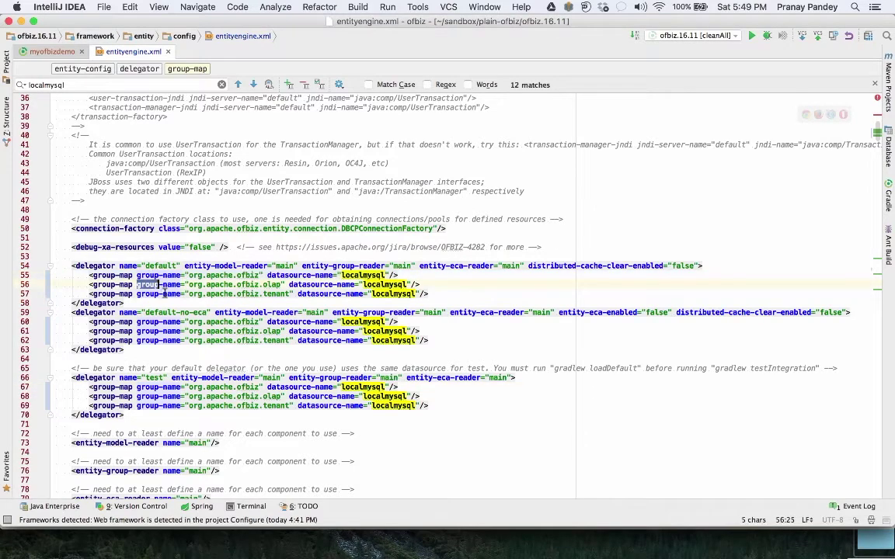
double_click(164, 294)
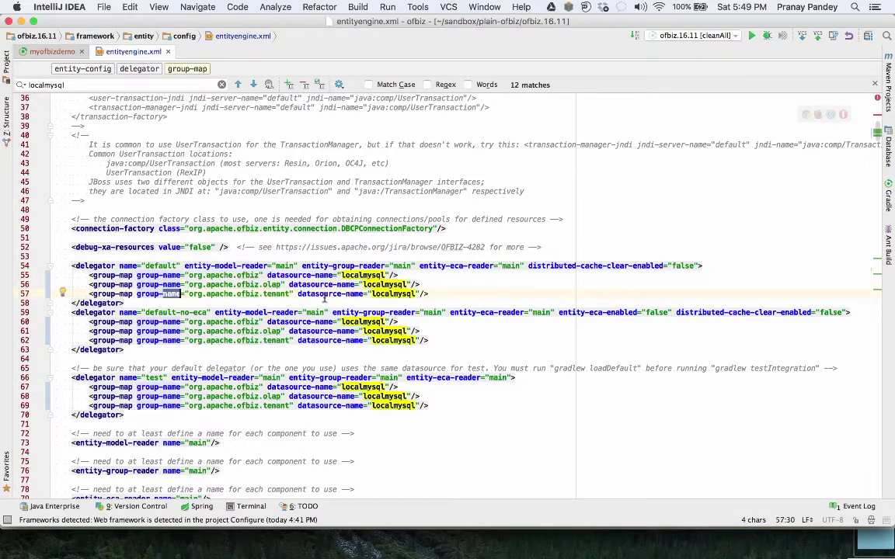
double_click(219, 275)
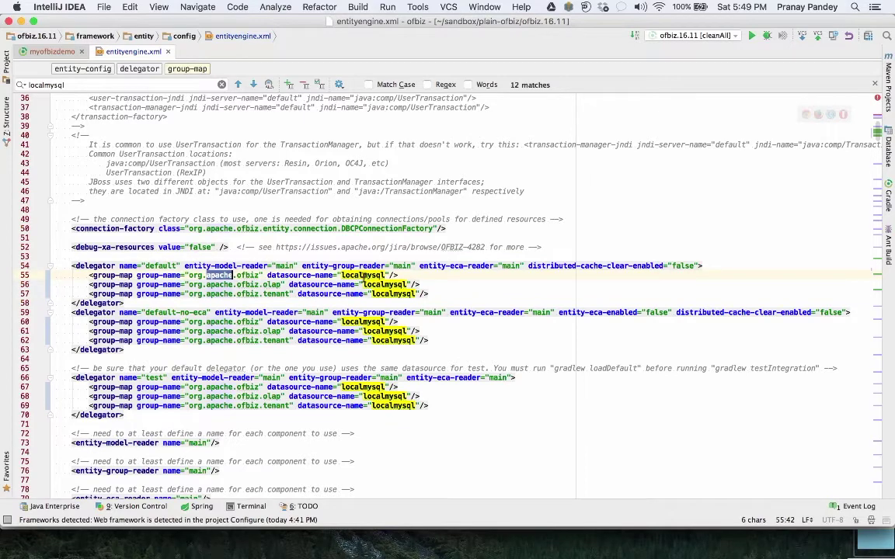
Set the datasource name of the default delegator's org.apache.ofbiz and org.apache.ofbiz.olap group maps to localderby.
double_click(363, 276)
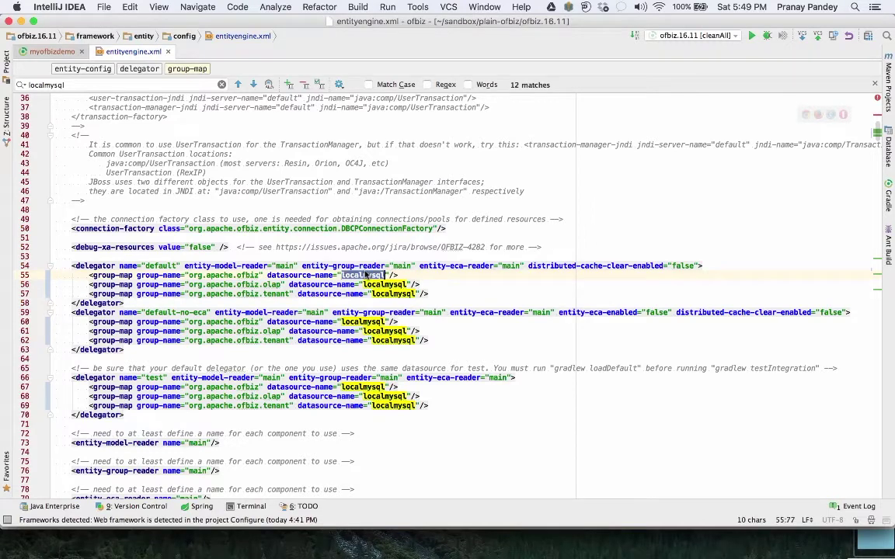
text(loc)
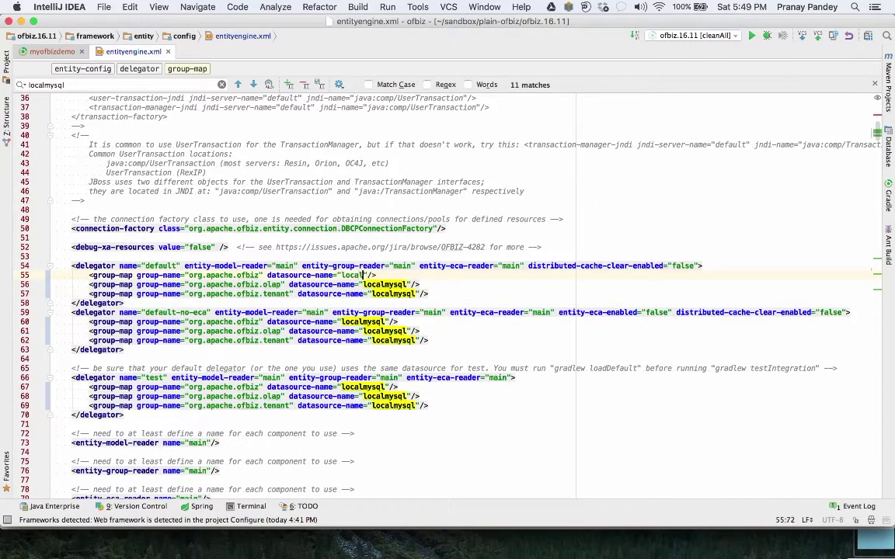
text(alderby)
key(alt+shift+Left)
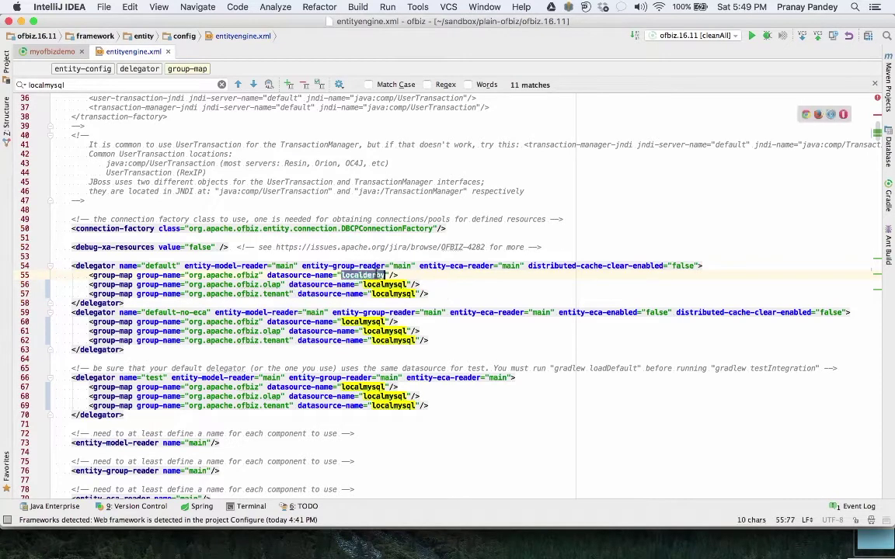
key(ctrl+c)
double_click(383, 284)
key(ctrl+v)
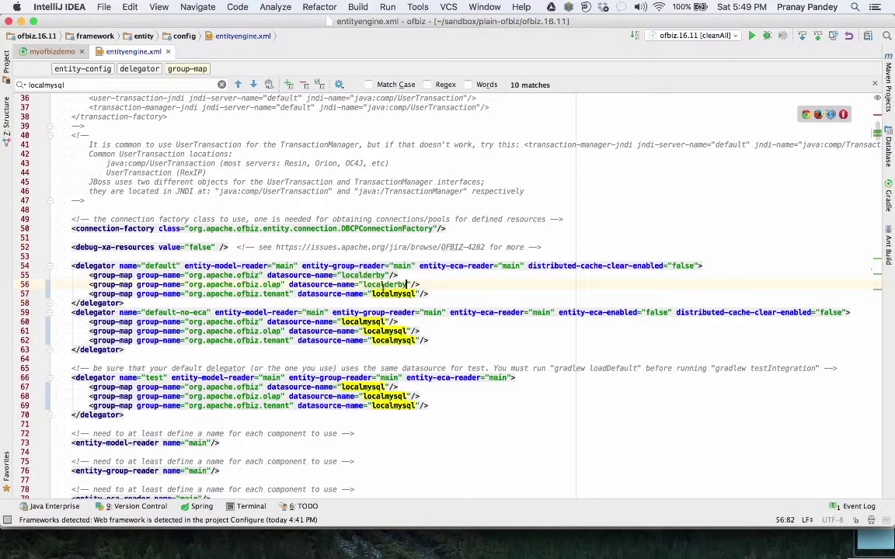
Set the datasource name of the default delegator's org.apache.ofbiz.tenant group map to localderby.
double_click(384, 294)
key(ctrl+v)
Set the datasource name of all three group maps in the default delegator to localmysql.
double_click(380, 275)
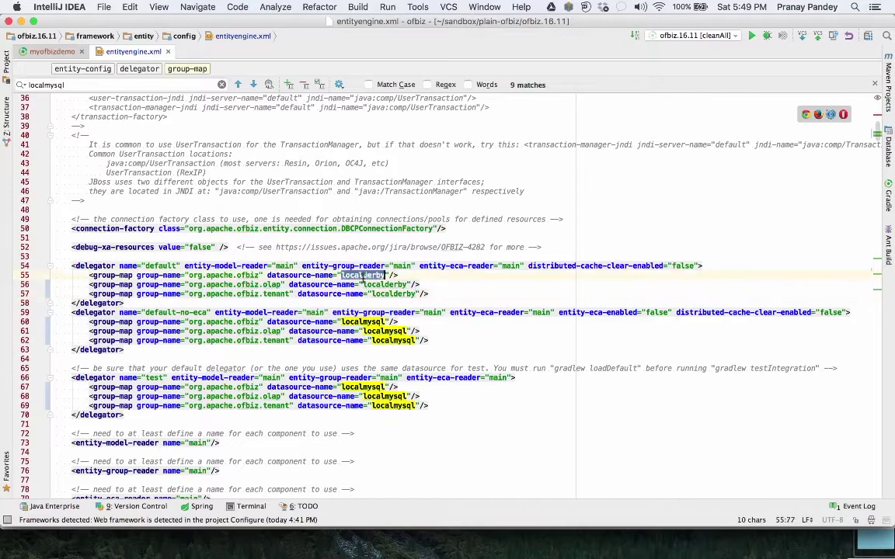
text(localm)
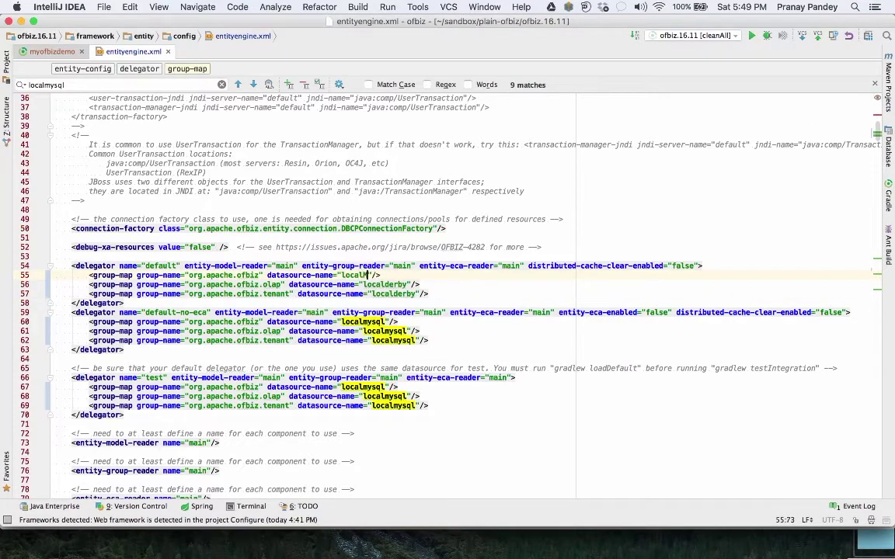
text(ysql)
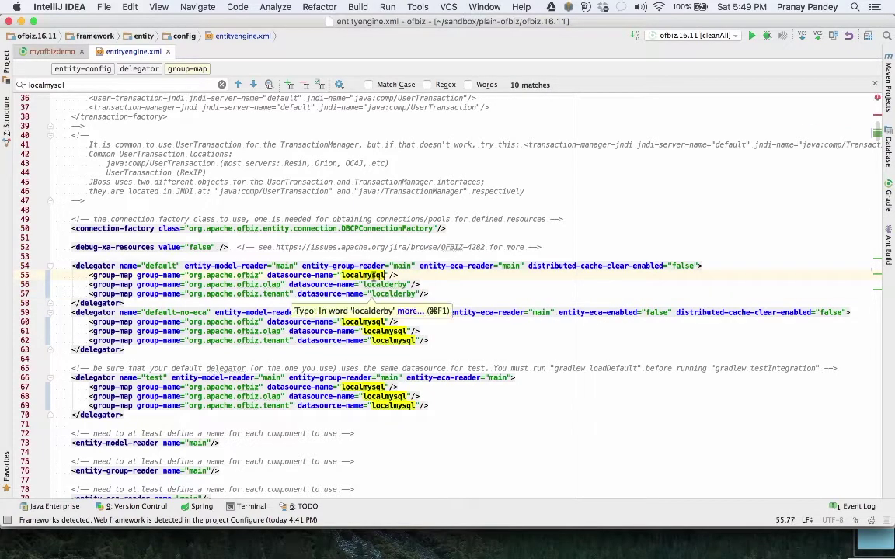
double_click(375, 275)
double_click(380, 285)
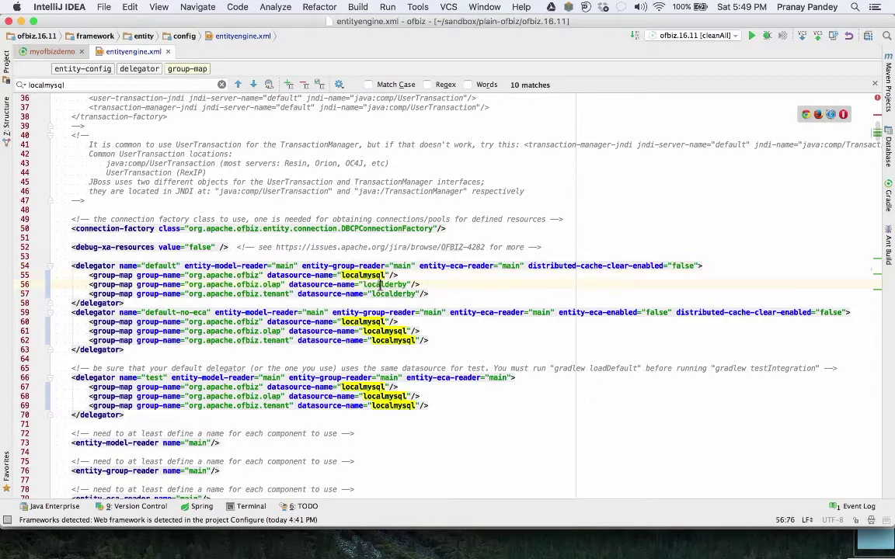
key(ctrl+v)
double_click(385, 294)
key(super+v)
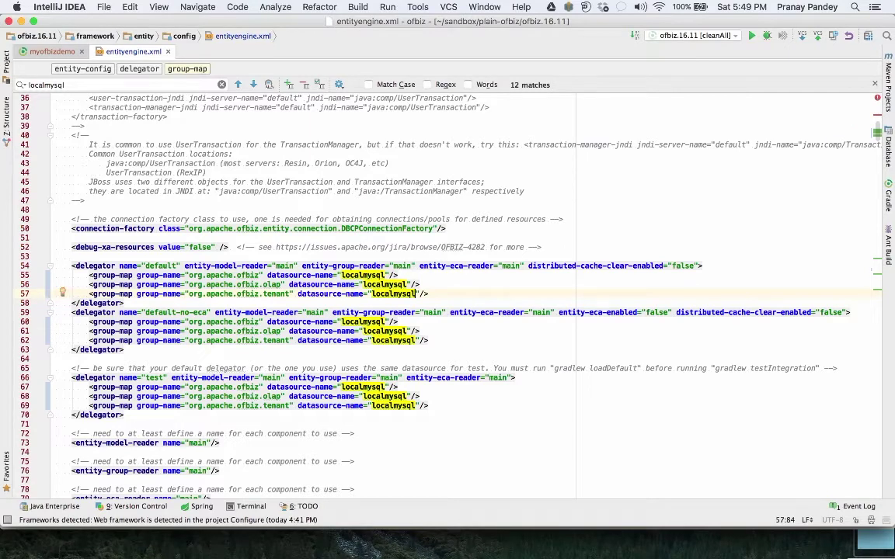
Search entityengine.xml for the localmysql datasource definition and select the database name in its JDBC URI.
scroll(334, 292, down, 5)
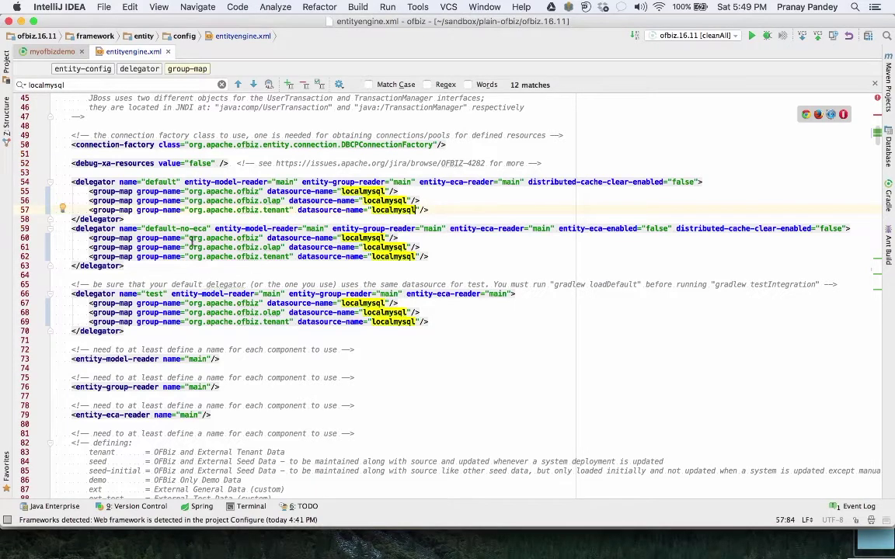
scroll(132, 311, down, 5)
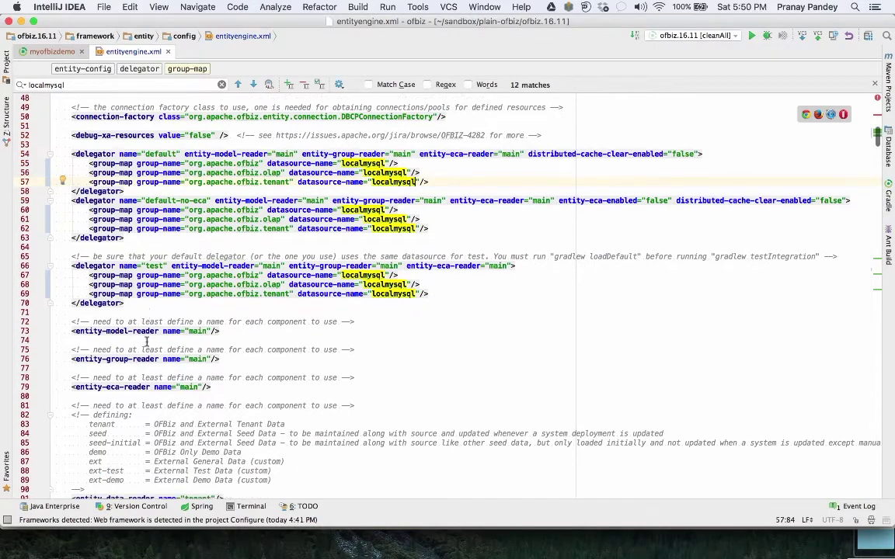
double_click(353, 228)
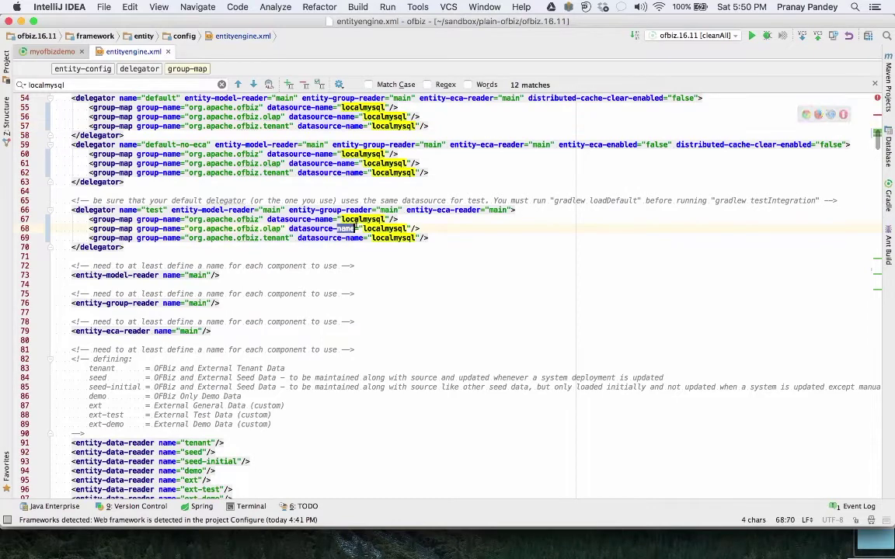
double_click(361, 221)
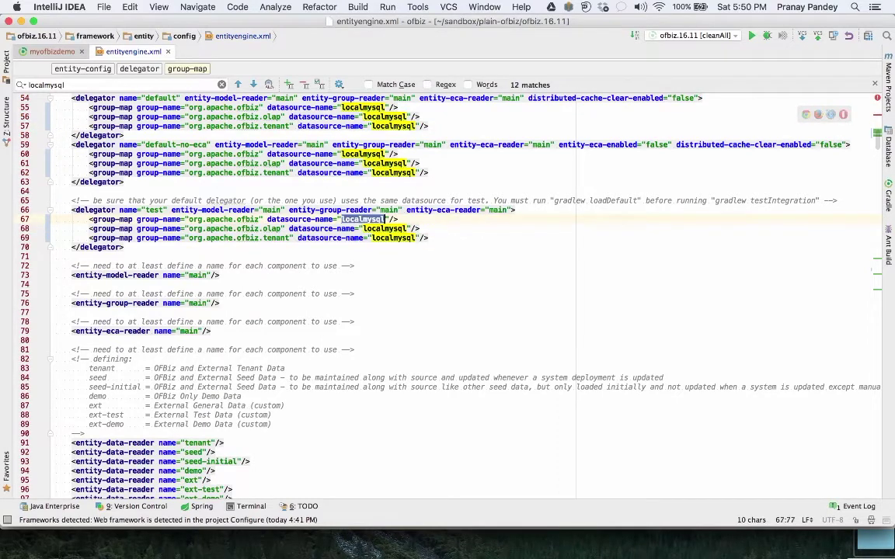
key(super+f)
key(Return)
key(Return)
key(Return)
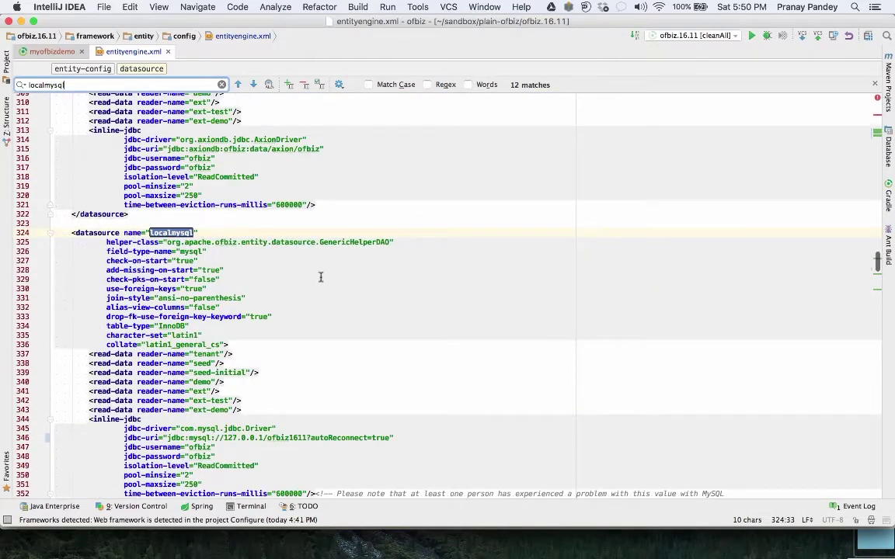
scroll(296, 264, down, 5)
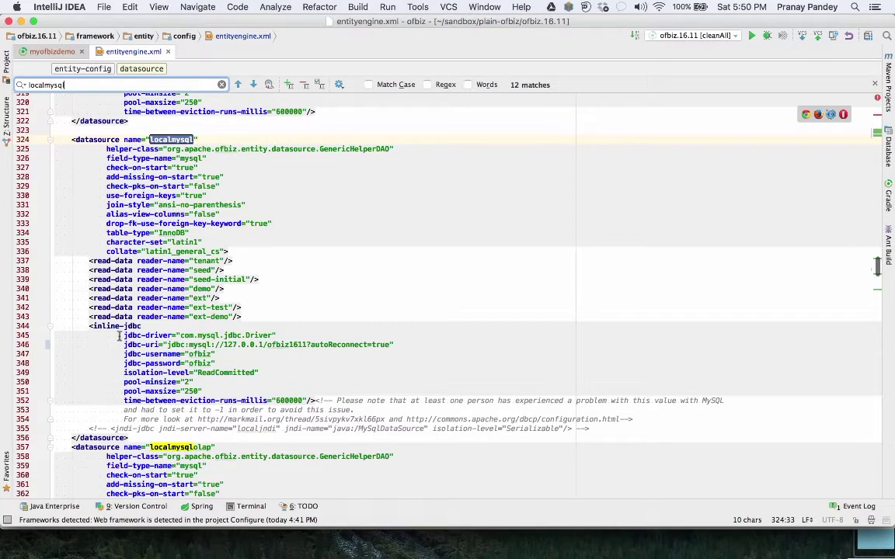
double_click(280, 345)
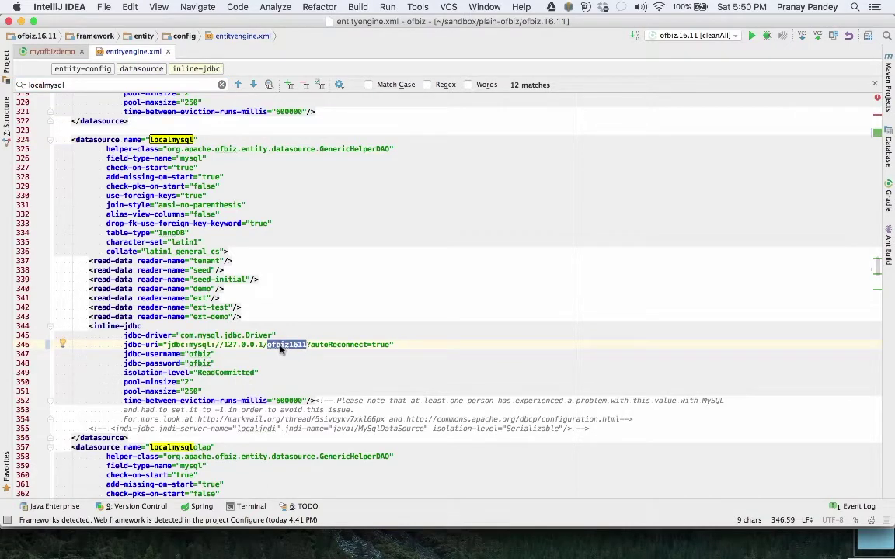
Switch to Terminal and clear the output of both the ofbiz.16.11 and files-2.1 sessions.
key(super+Tab)
key(super+Tab)
key(super+Tab)
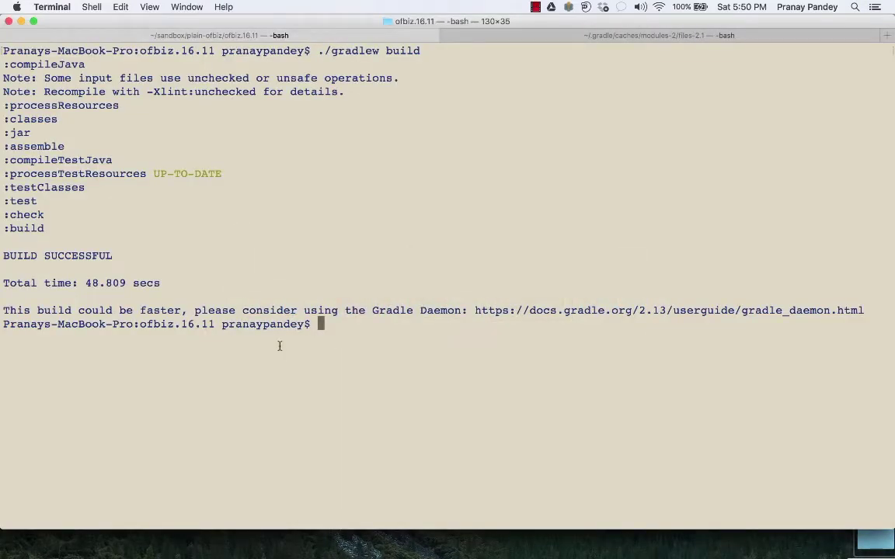
text(clear)
key(Return)
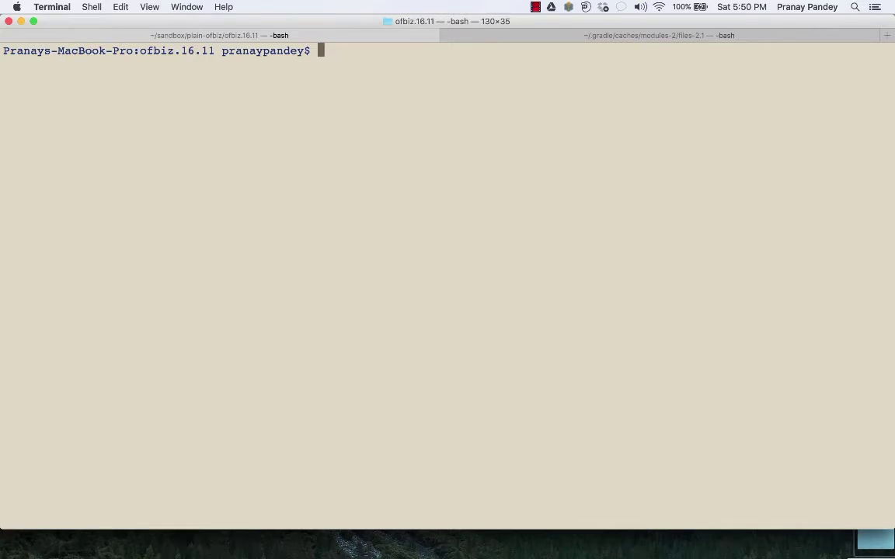
click(519, 38)
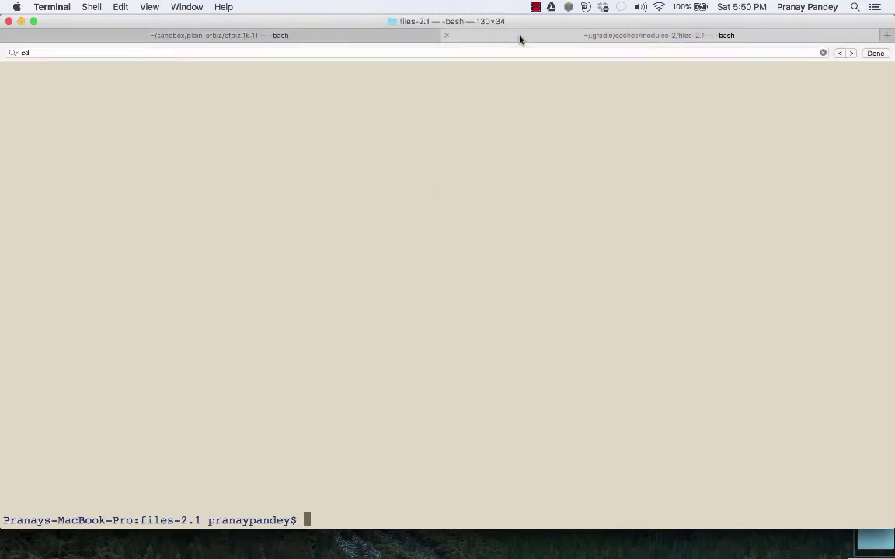
text(clear)
key(Return)
Run mysql -p in the files-2.1 session and enter the MySQL account password.
text(myg)
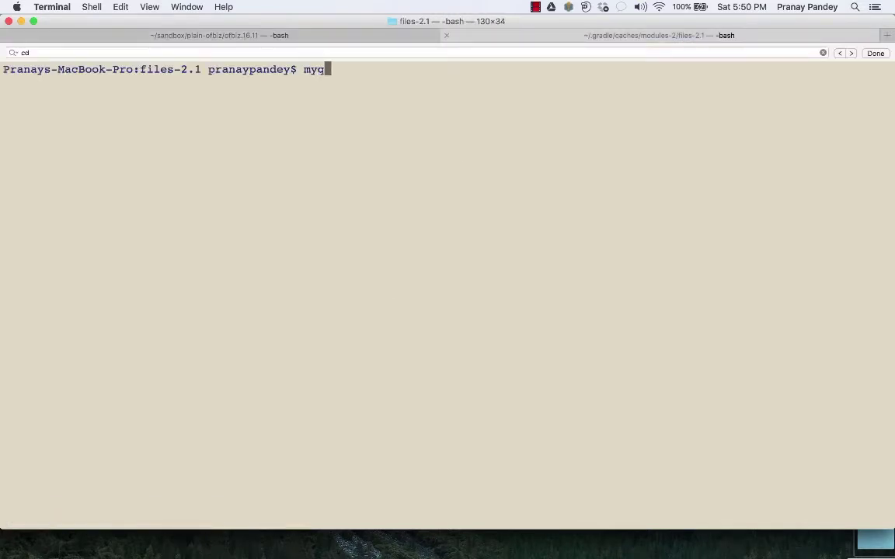
key(BackSpace)
text(sql -p)
key(Return)
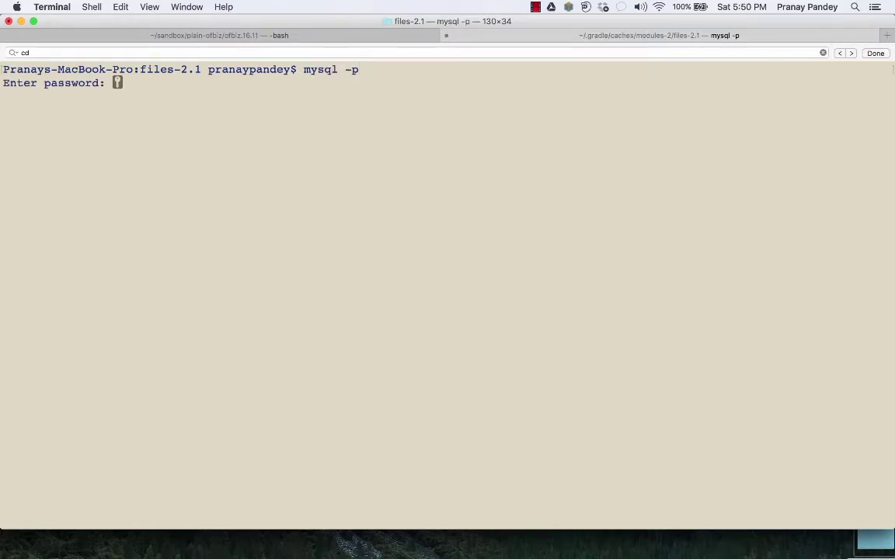
key(Return)
Create a MySQL database named ofbiz.
text(create )
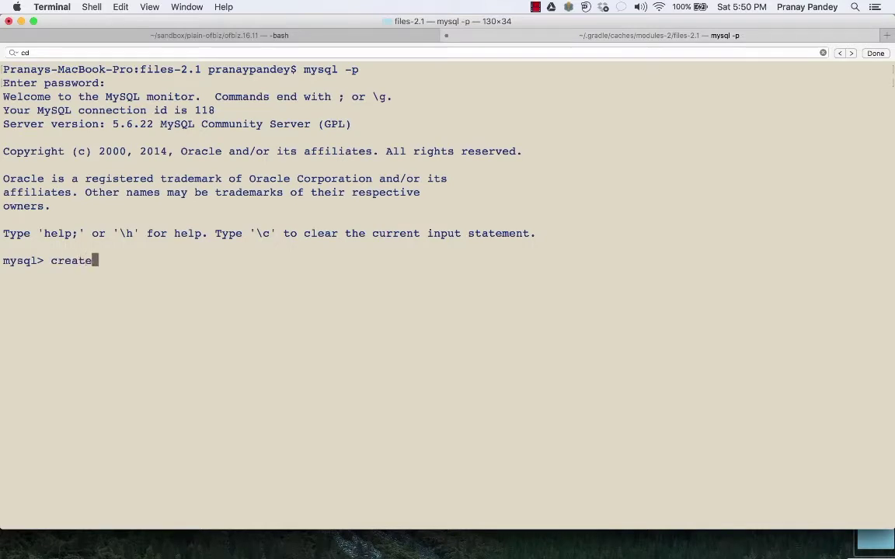
text(database ofbiz)
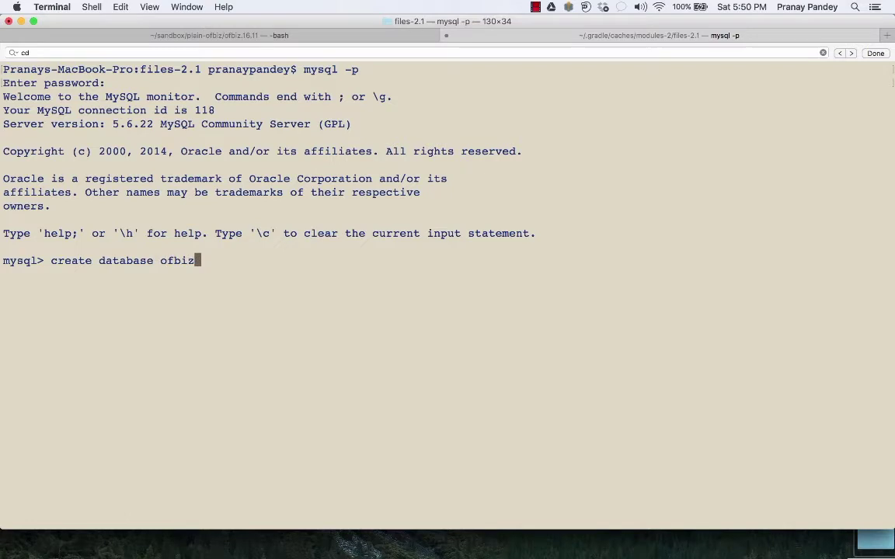
text(;)
key(Return)
List the MySQL databases with show databases and highlight the ofbiz entry.
text(s)
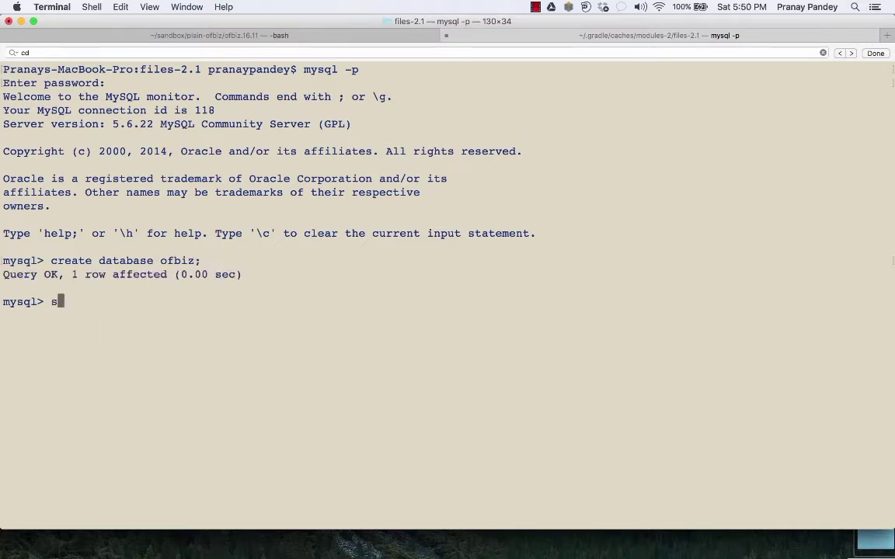
text(how databases;)
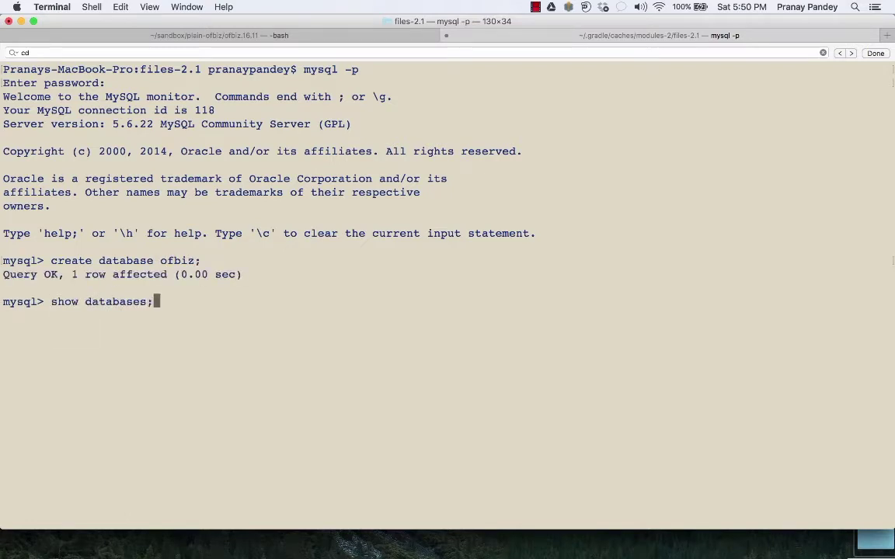
key(Return)
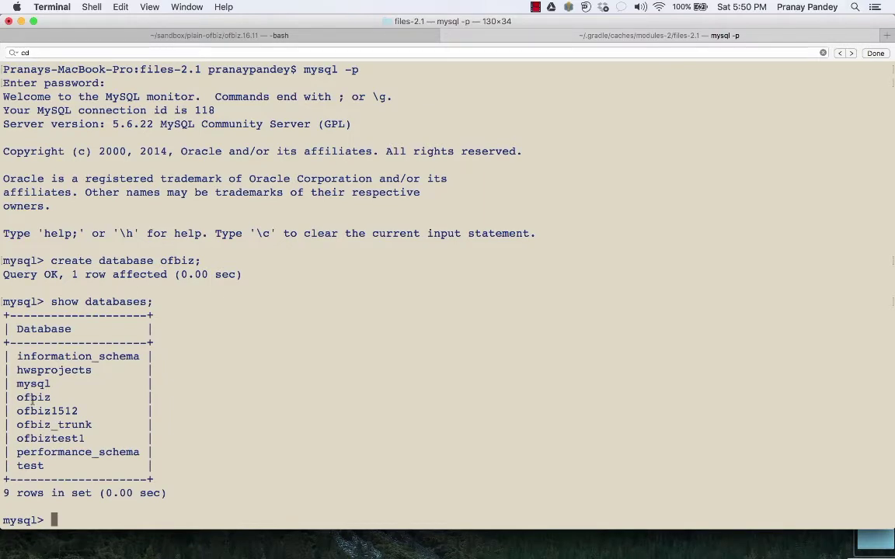
double_click(32, 397)
Return to IntelliJ IDEA and change the database name in the localmysql datasource's JDBC URI to ofbiz.
key(super+Tab)
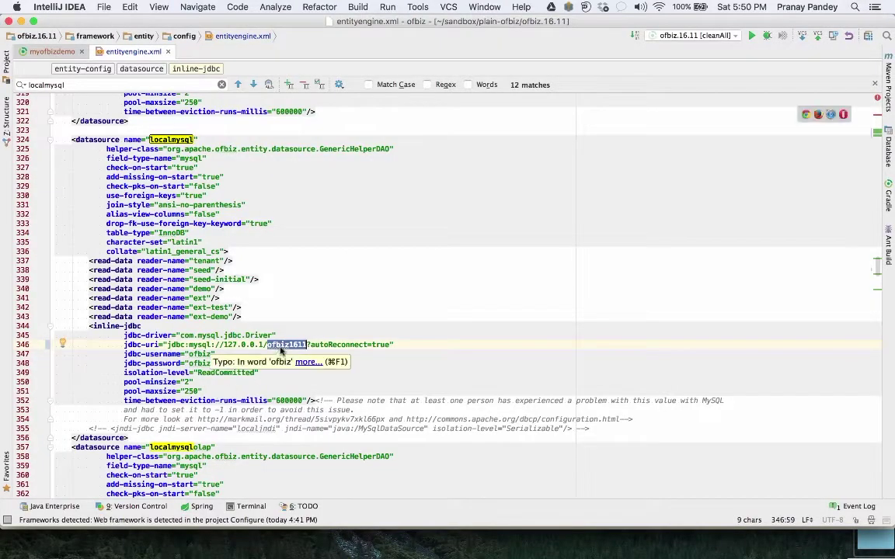
text(ofbiz)
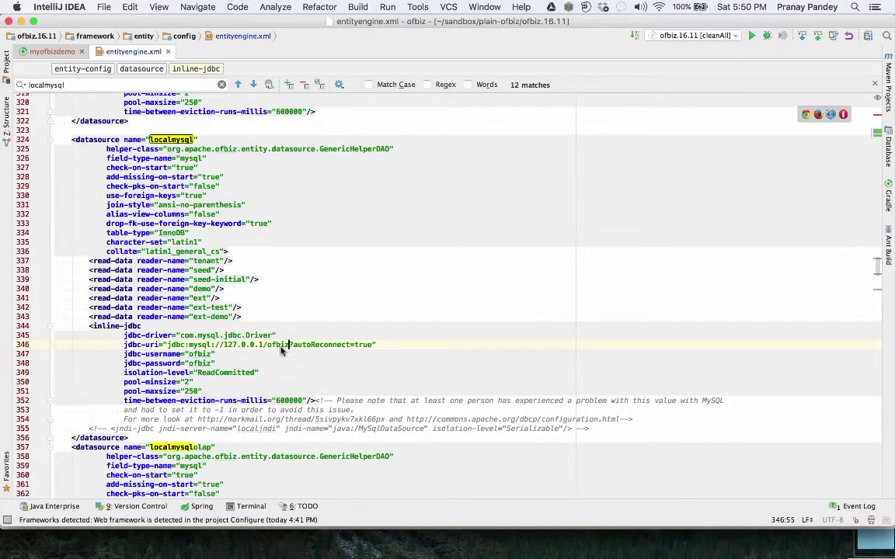
Check the localmysql datasource's JDBC username, password and database name against the MySQL session in Terminal.
double_click(199, 354)
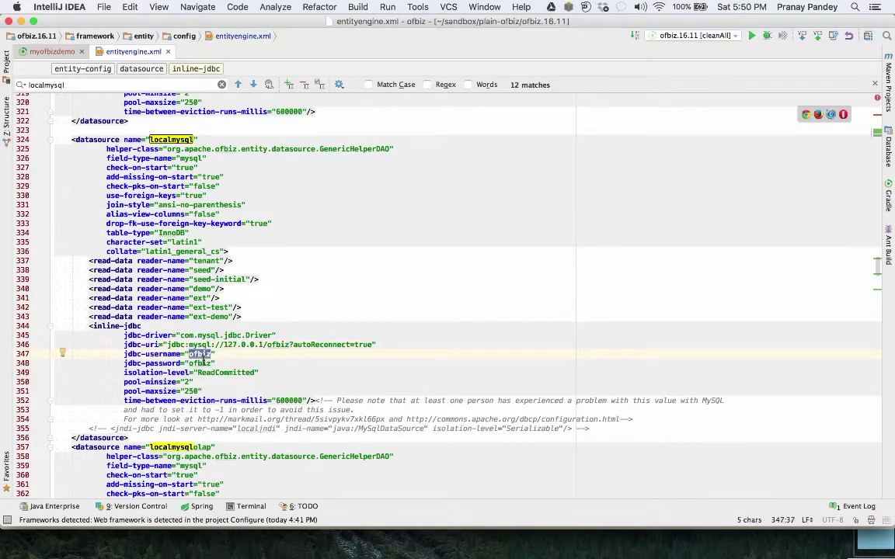
key(super+Tab)
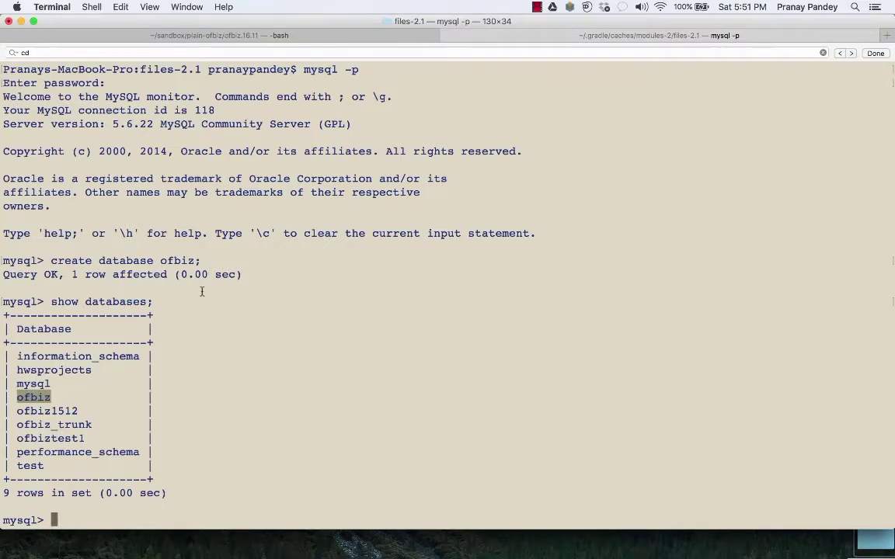
key(super+Tab)
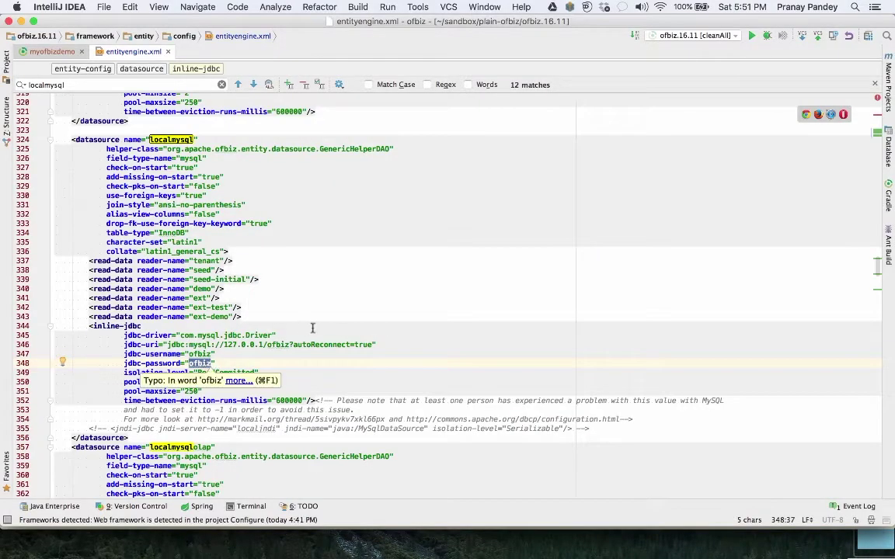
double_click(277, 345)
key(super+Tab)
key(super+Tab)
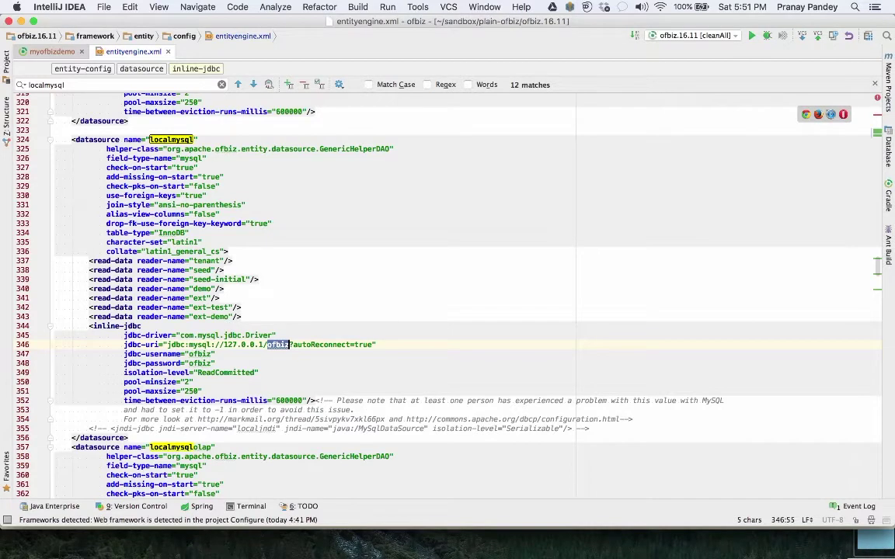
Examine the localmysqlolap and localmysqltenant datasource definitions, then revisit the localmysql datasource and the definitions above it.
scroll(269, 388, down, 8)
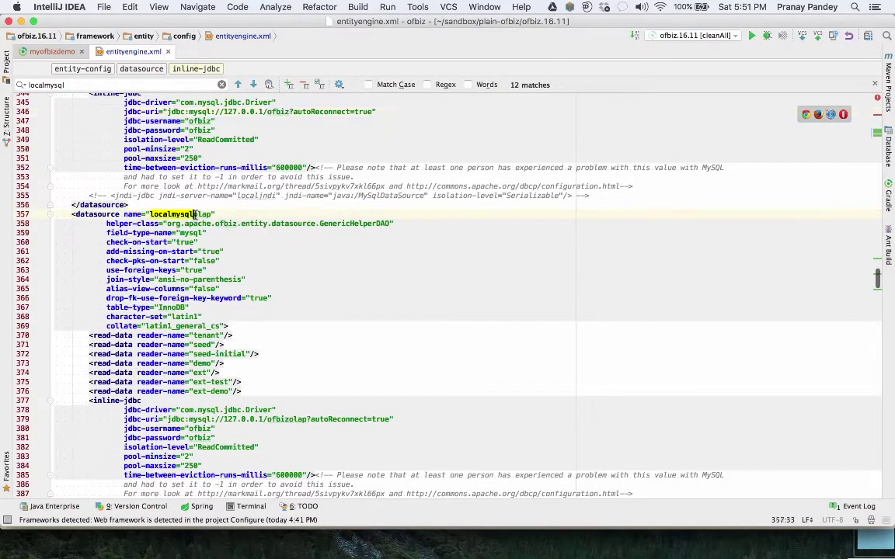
double_click(195, 215)
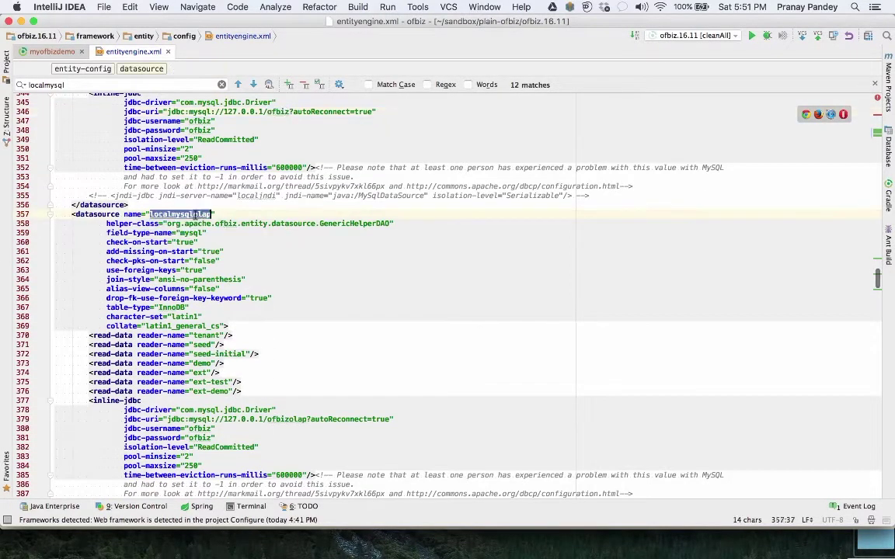
scroll(119, 217, down, 10)
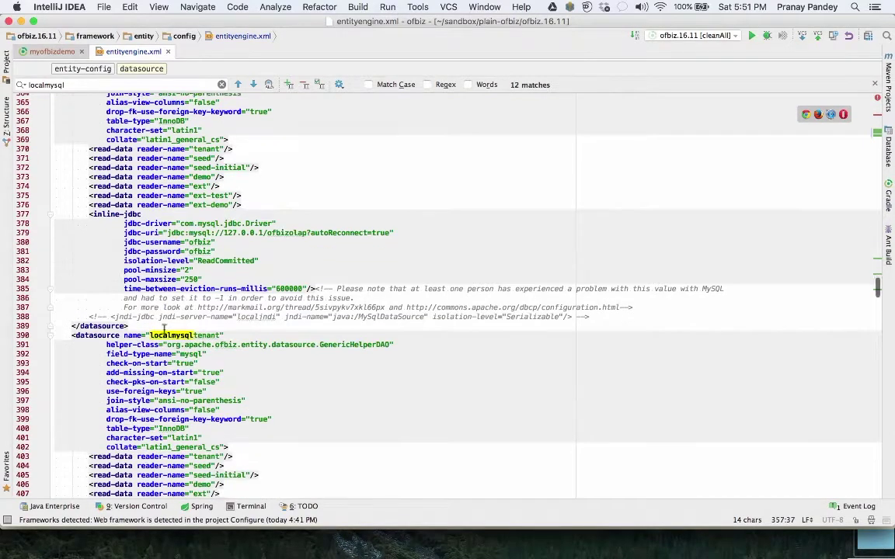
scroll(163, 332, up, 10)
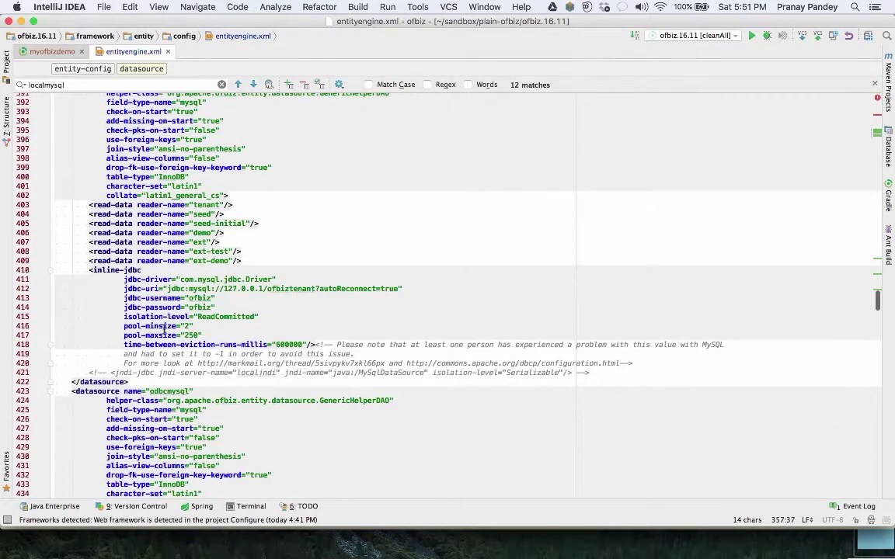
scroll(164, 331, up, 10)
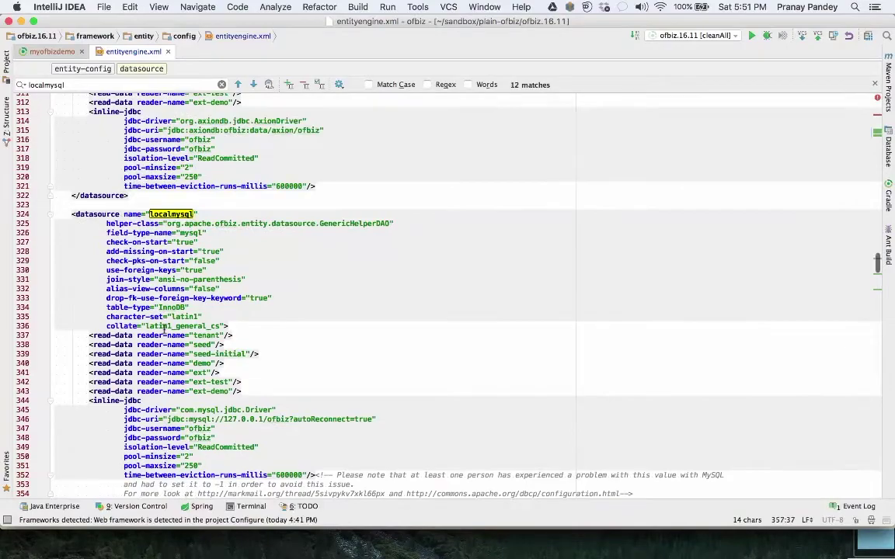
double_click(167, 214)
scroll(157, 216, up, 20)
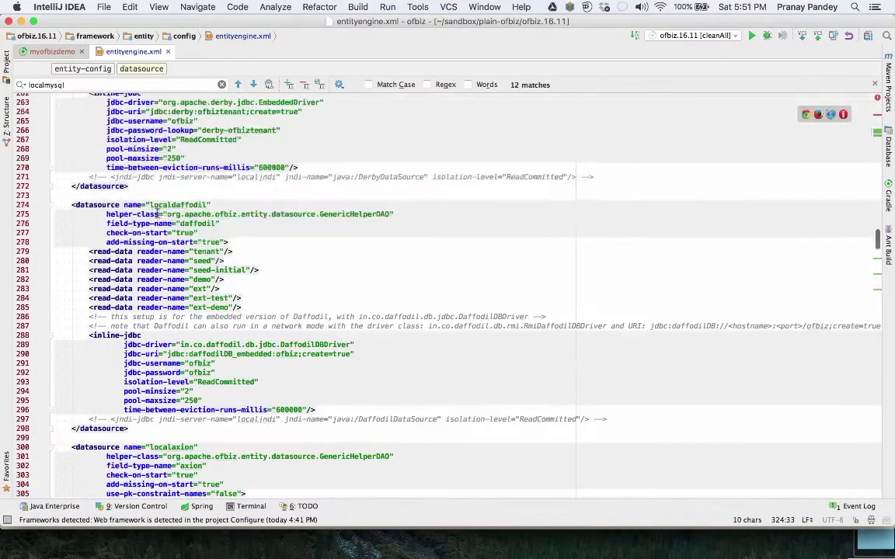
scroll(158, 217, up, 20)
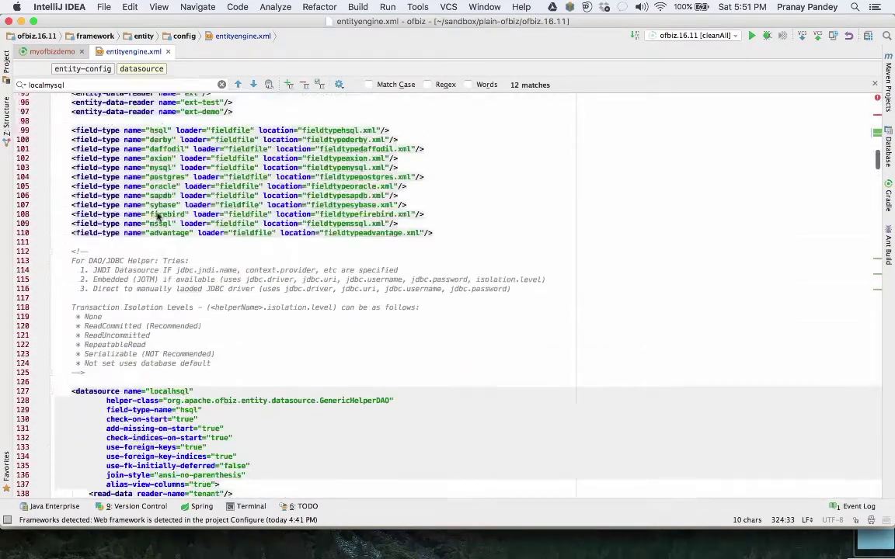
Review the delegators' localmysql group maps in entityengine.xml and switch to the ofbiz.16.11 shell session in Terminal.
scroll(157, 216, up, 8)
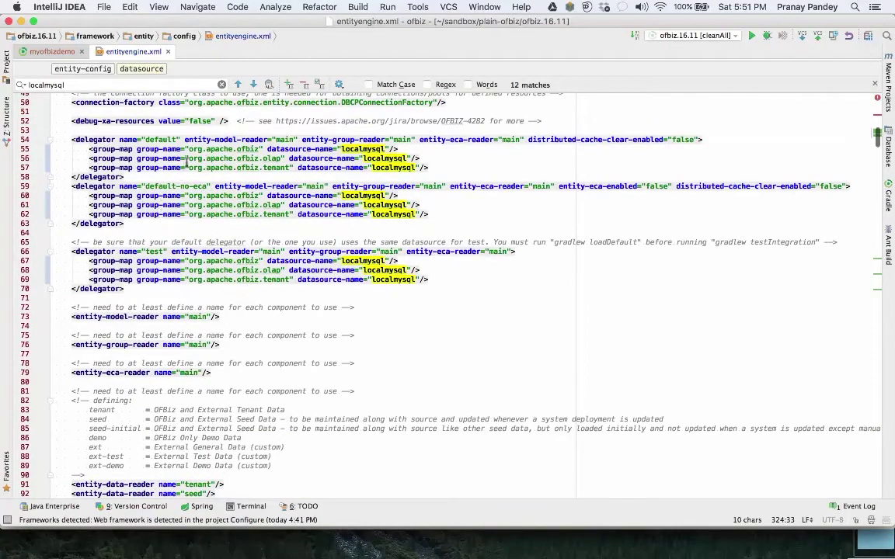
double_click(195, 149)
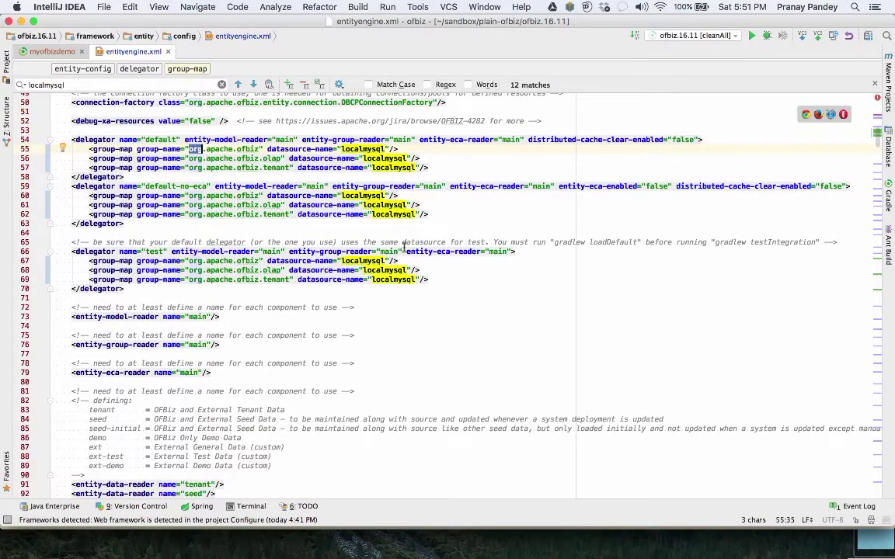
scroll(369, 286, up, 15)
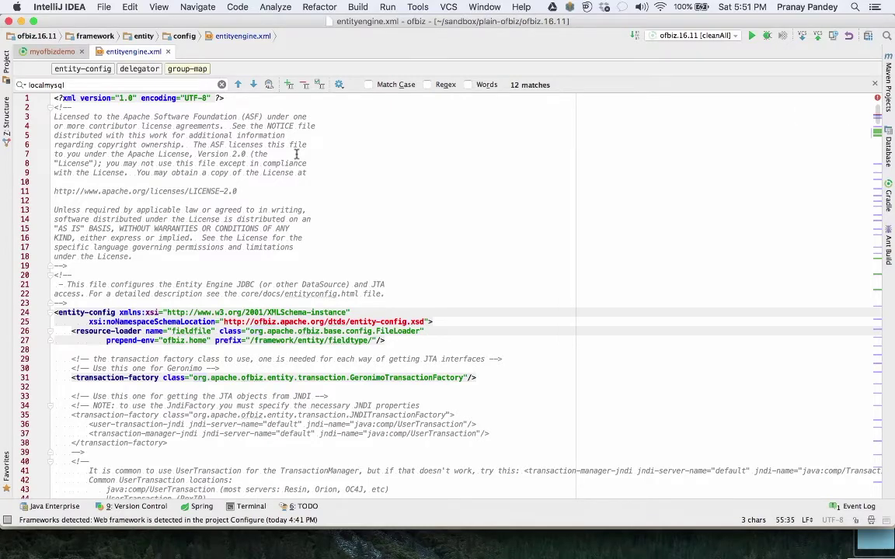
key(super+Tab)
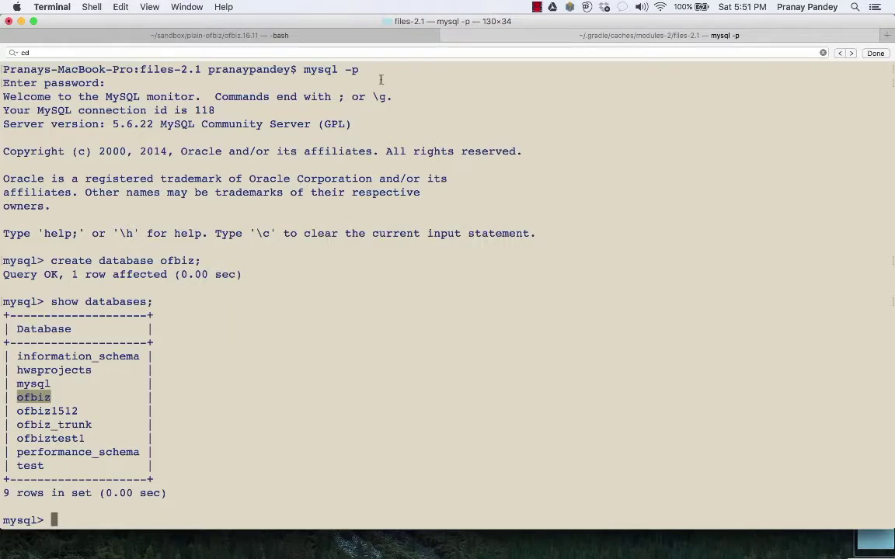
click(382, 37)
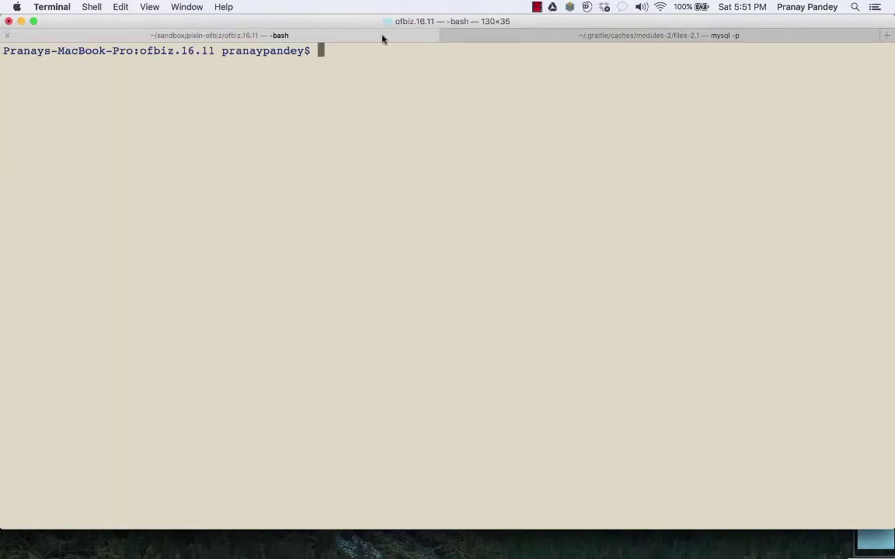
key(super+Tab)
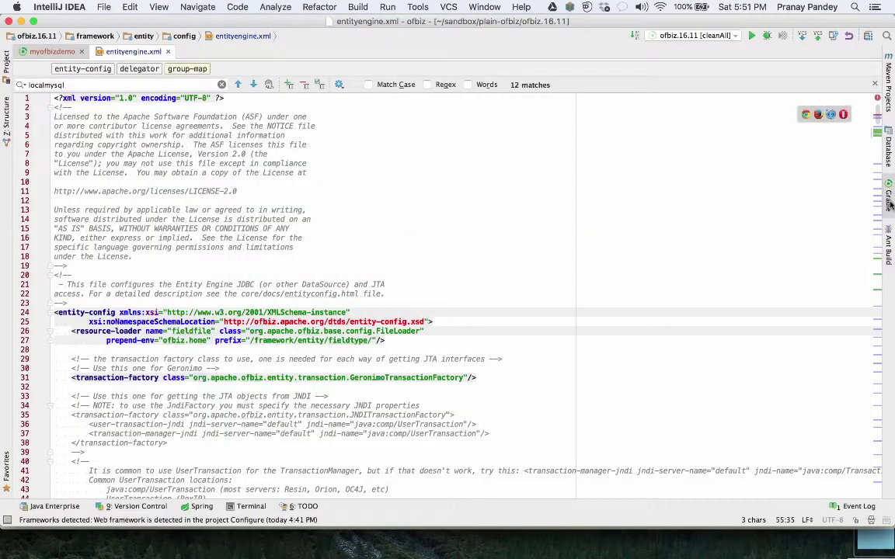
click(889, 200)
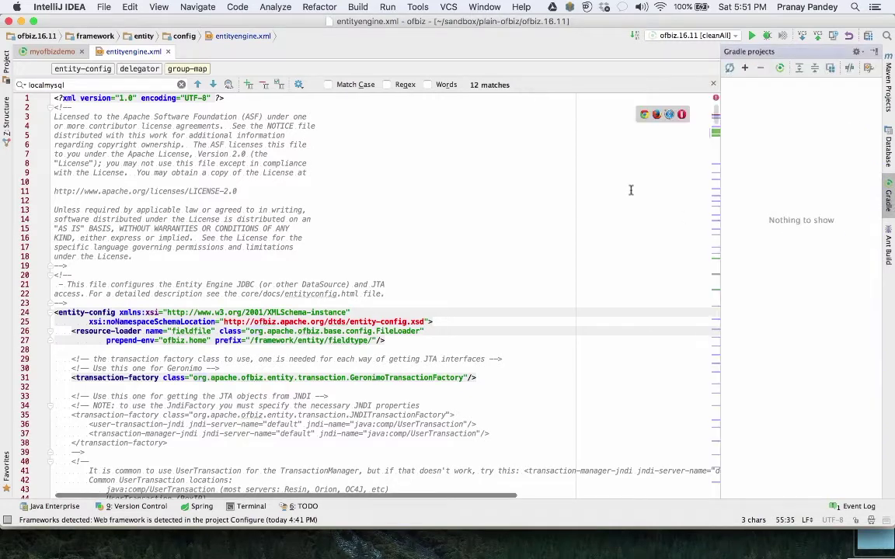
click(779, 68)
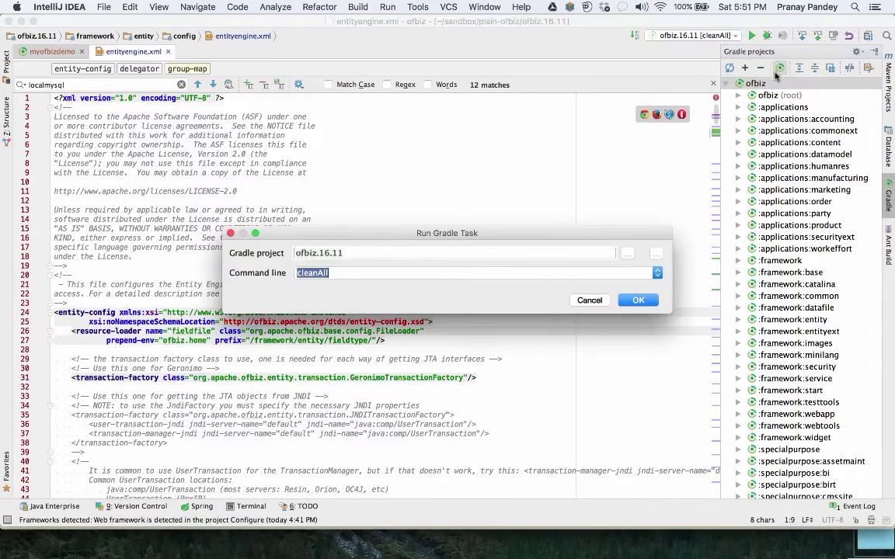
click(584, 301)
Run ./gradlew loadDefault from the ofbiz.16.11 directory in Terminal.
key(super+Tab)
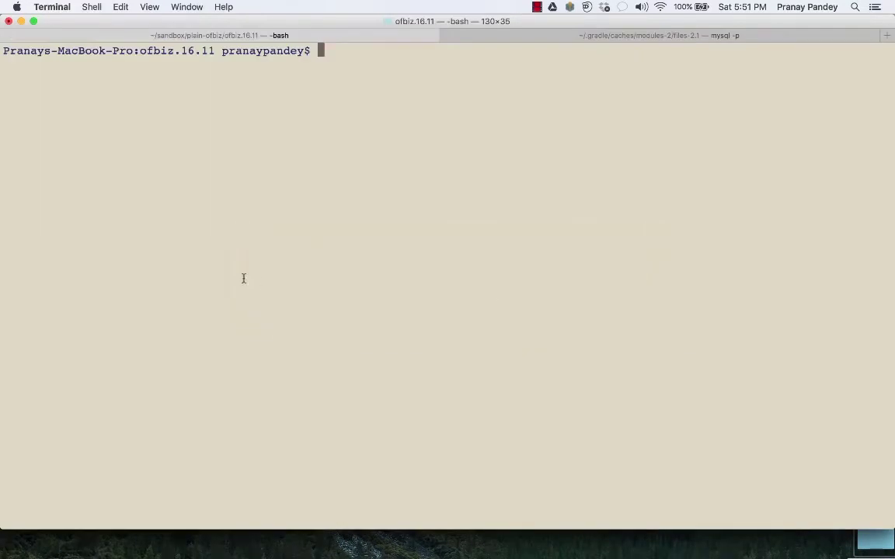
text(./gradl)
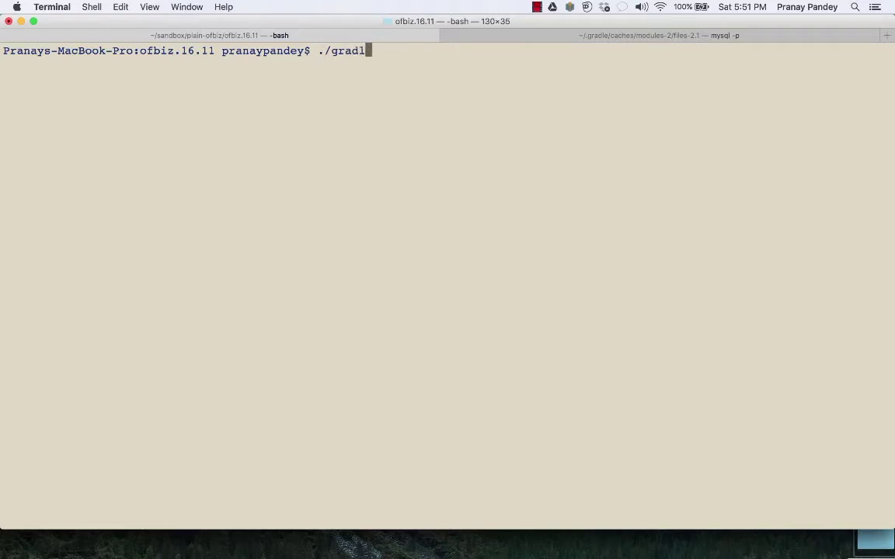
text(e)
key(BackSpace)
key(BackSpace)
text(lew)
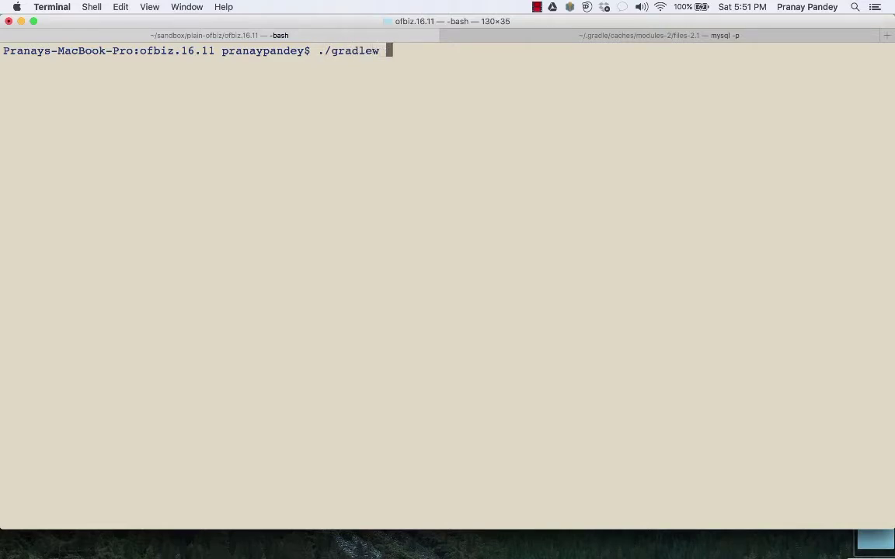
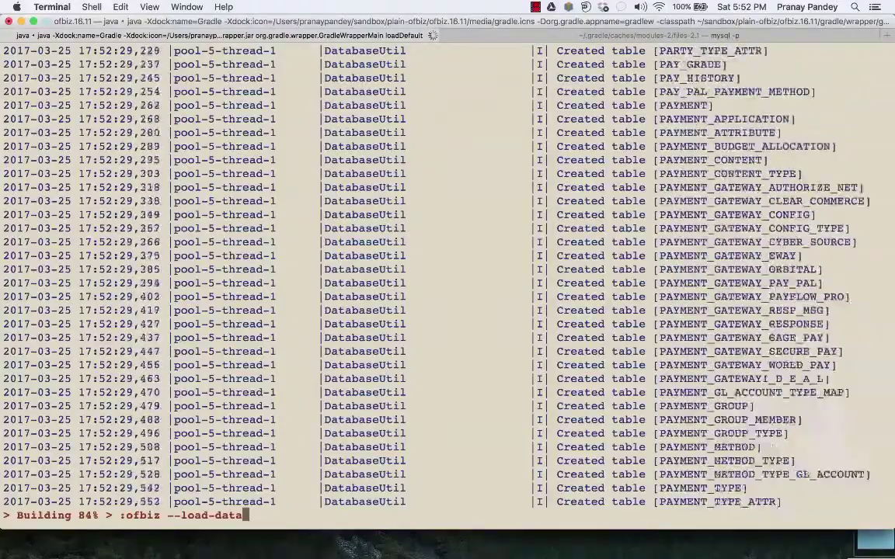
Examine the loadDefault log back through the table creation messages to the component loading messages.
scroll(437, 310, up, 15)
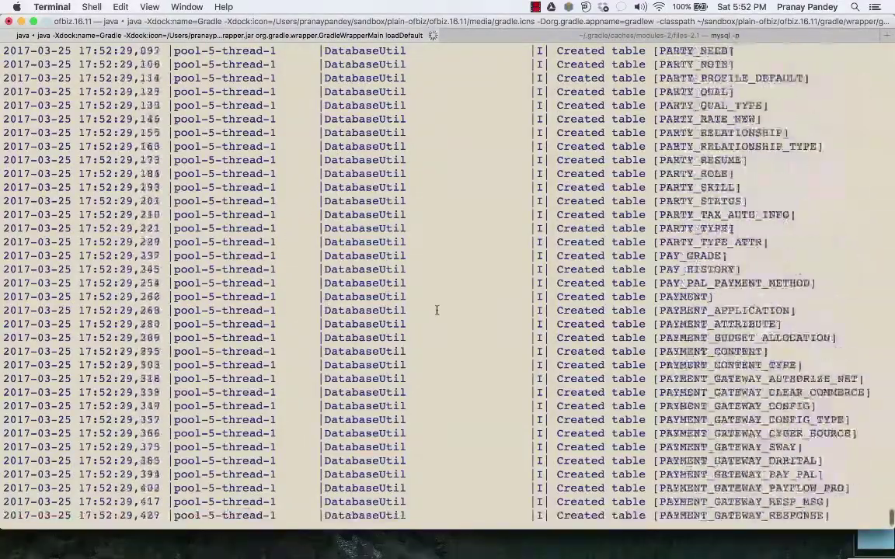
scroll(436, 310, up, 20)
scroll(437, 310, up, 20)
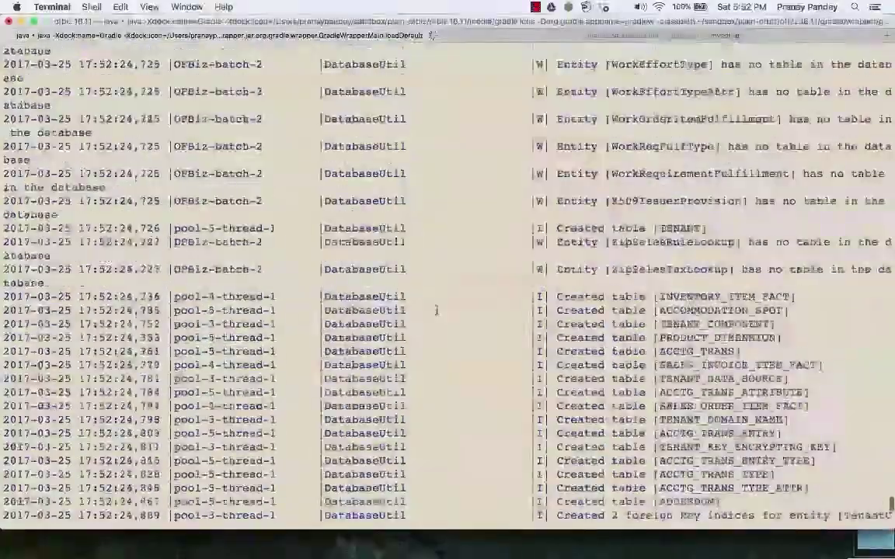
scroll(436, 310, up, 20)
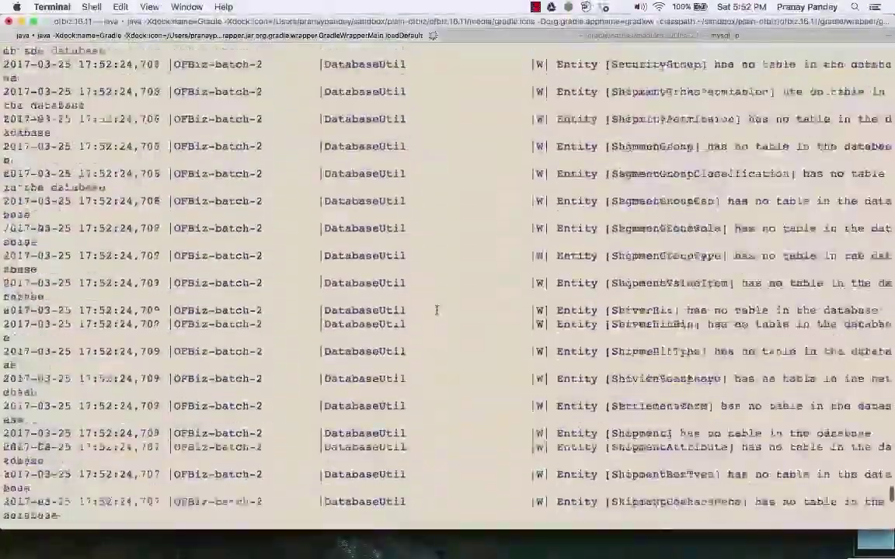
scroll(436, 310, up, 20)
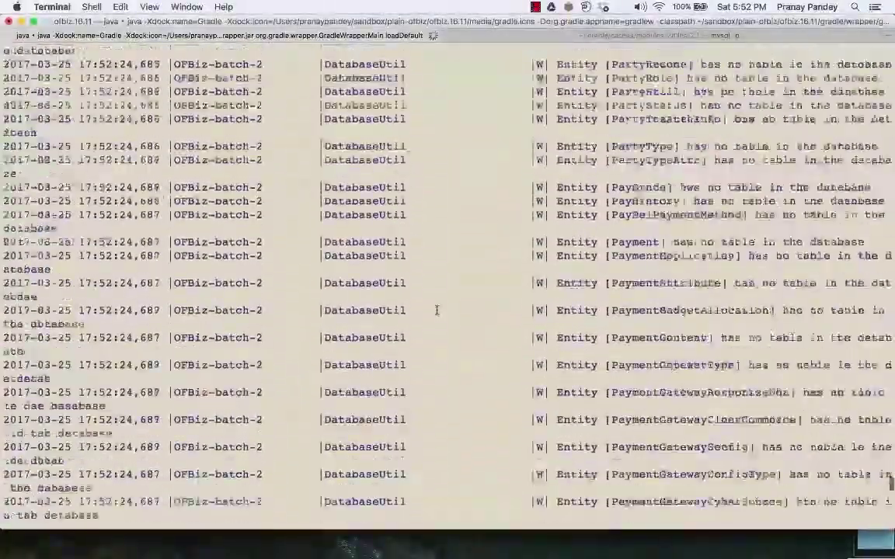
scroll(436, 310, up, 20)
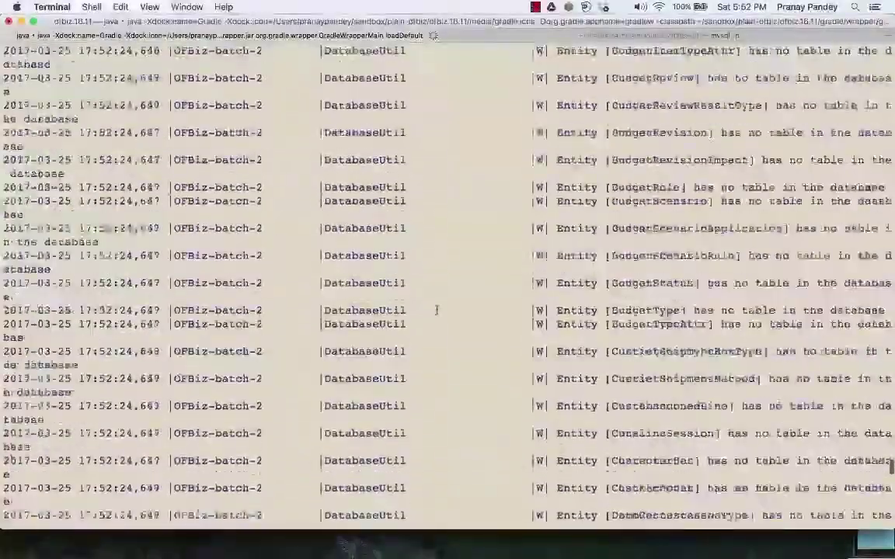
scroll(436, 309, down, 10)
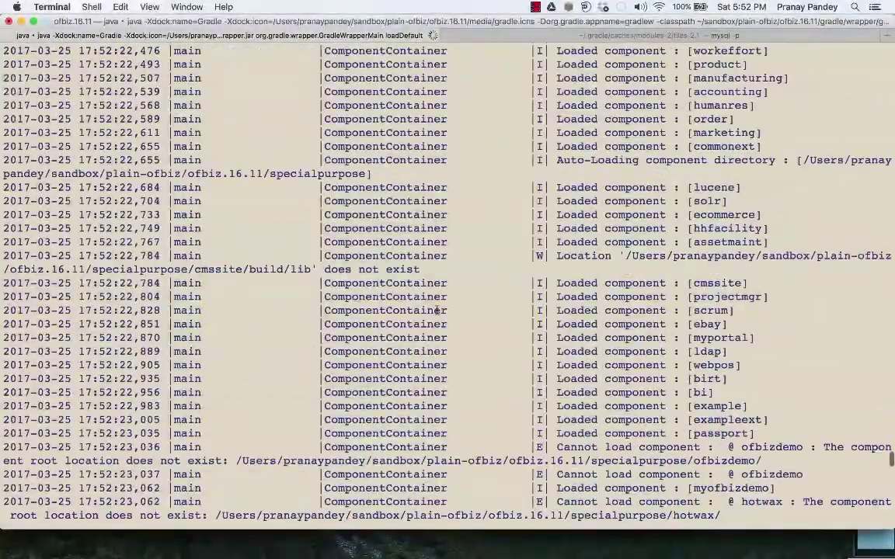
scroll(599, 138, up, 3)
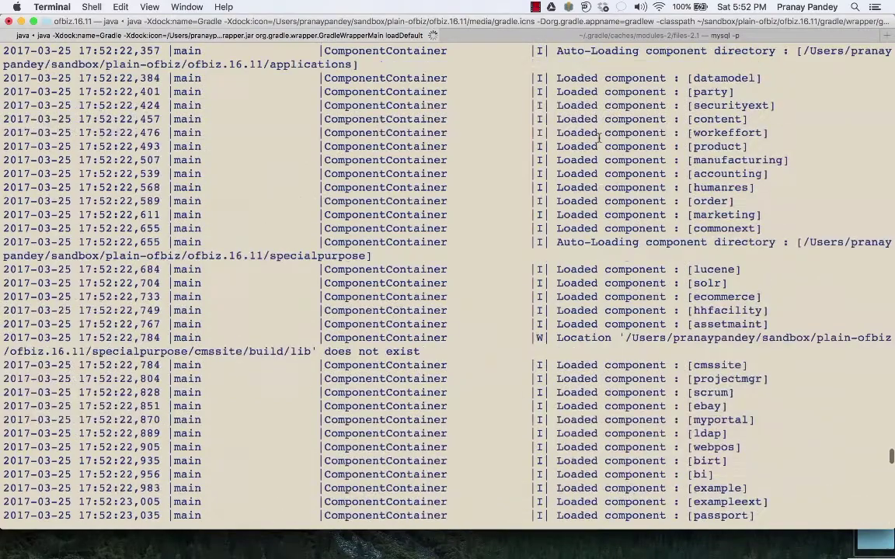
scroll(599, 138, down, 8)
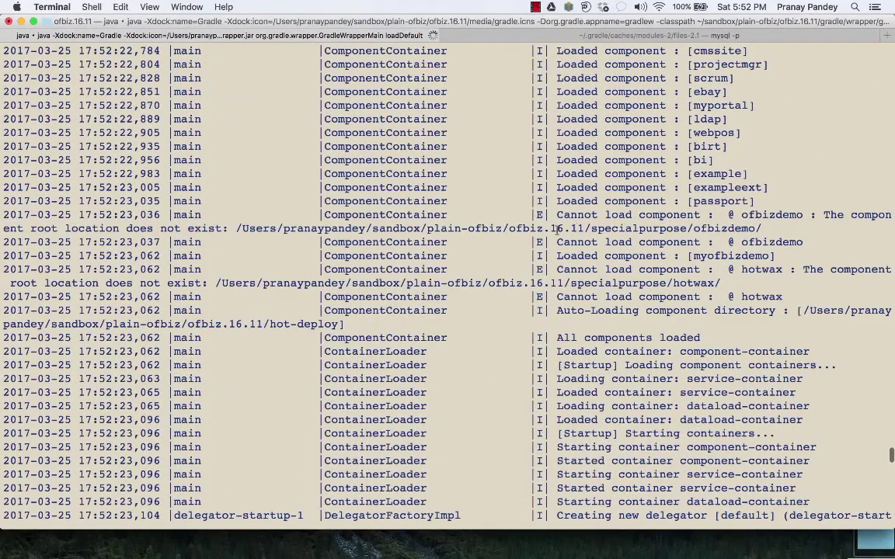
Highlight the log lines on finished entity loading and the database product name and version, and follow the table creation messages.
scroll(621, 261, down, 10)
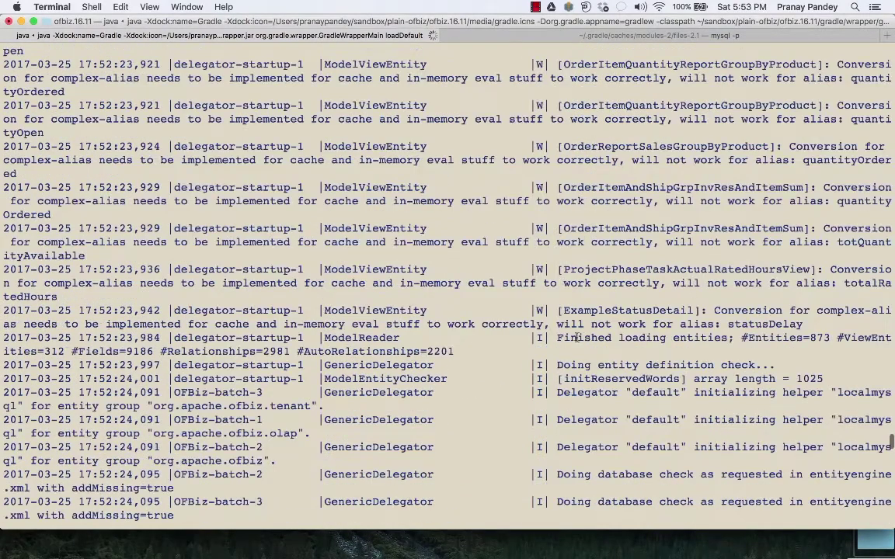
drag(559, 338, 777, 351)
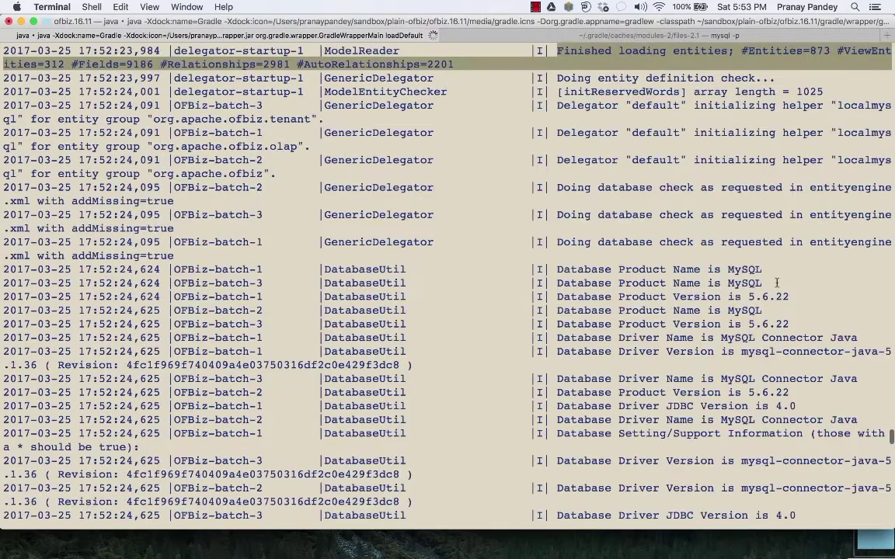
drag(776, 282, 470, 261)
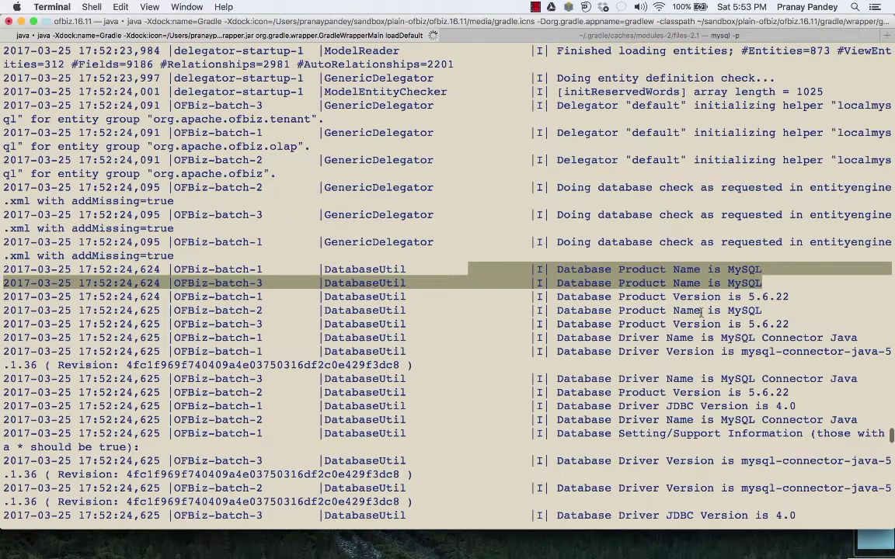
drag(808, 294, 488, 279)
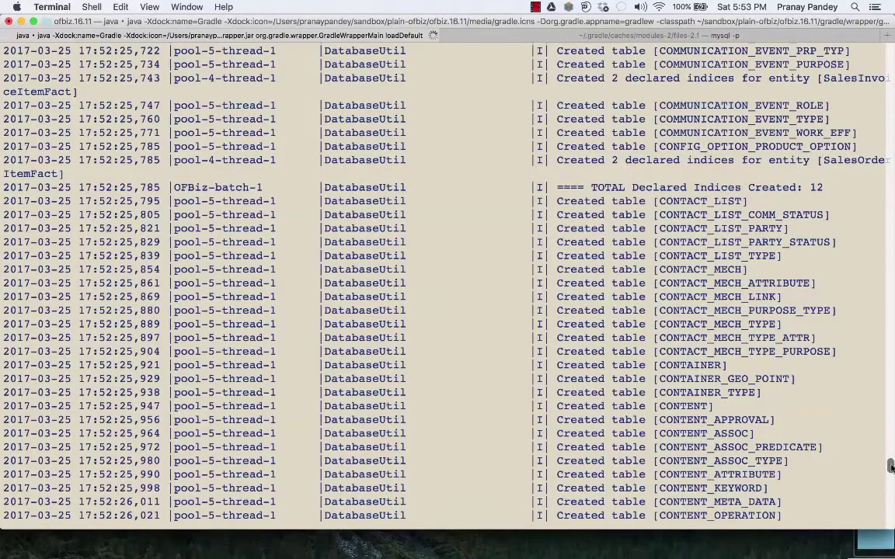
drag(891, 466, 891, 504)
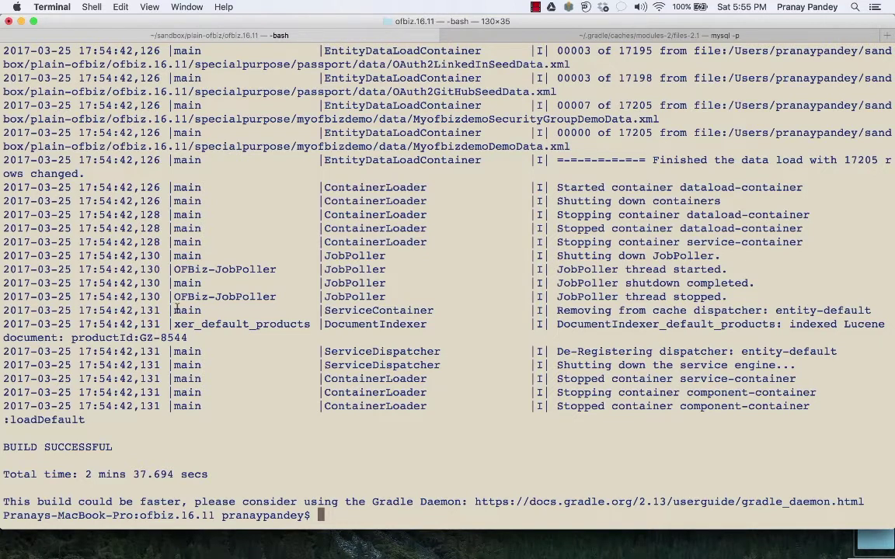
Clear the shell and start OFBiz with ./gradlew ofbiz.
text(clear)
key(Return)
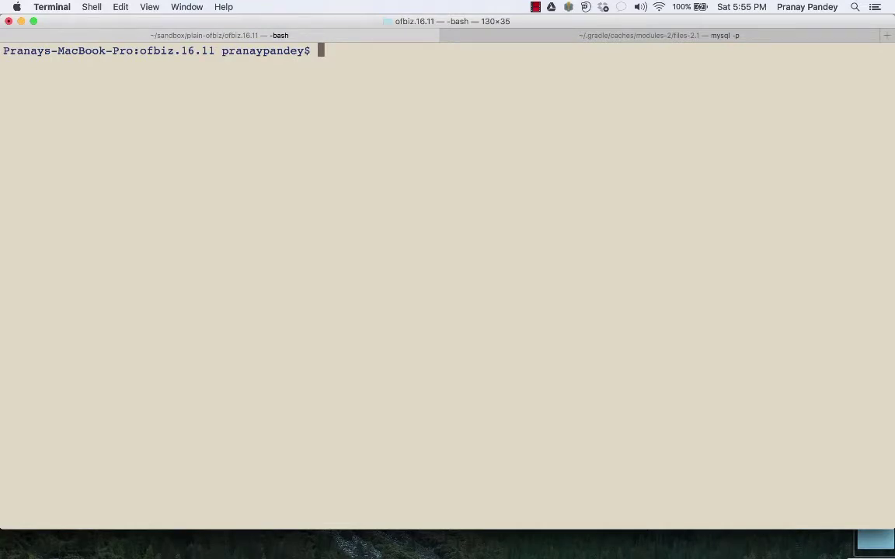
text(./gradlew ofbiz)
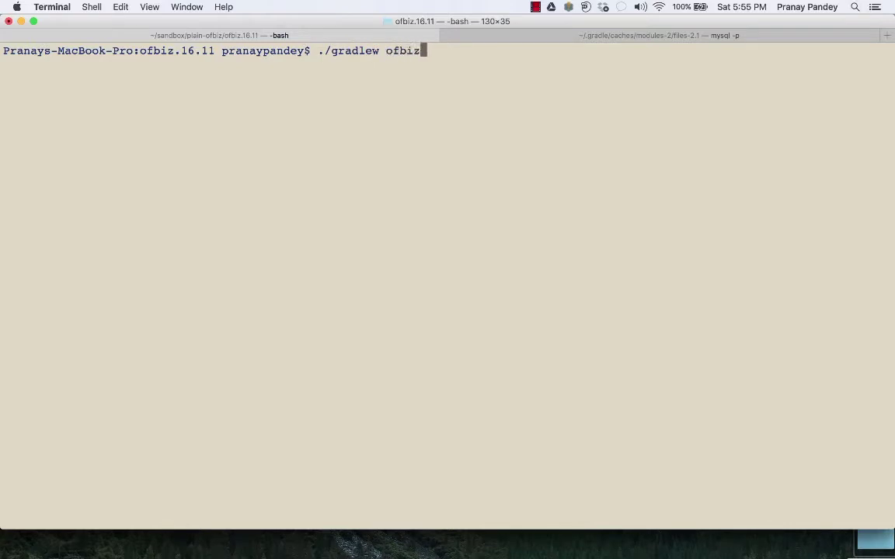
key(Return)
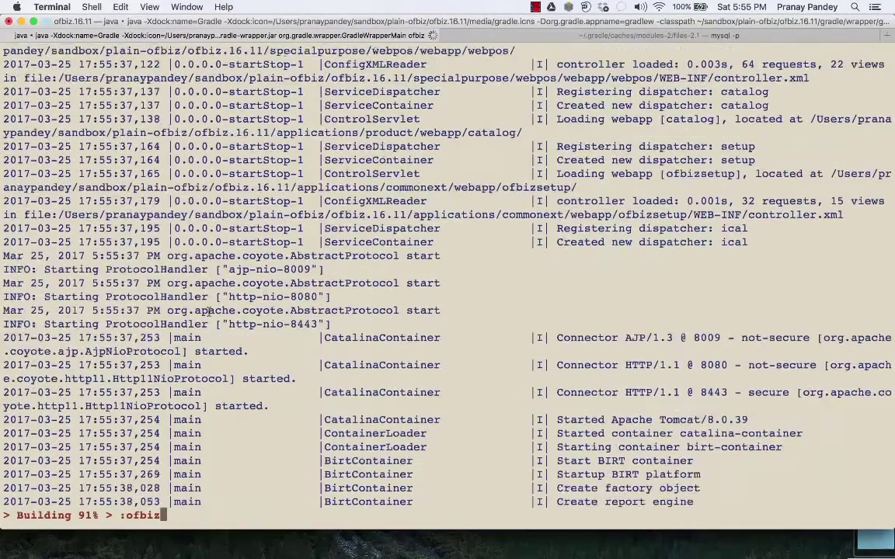
key(super+Tab)
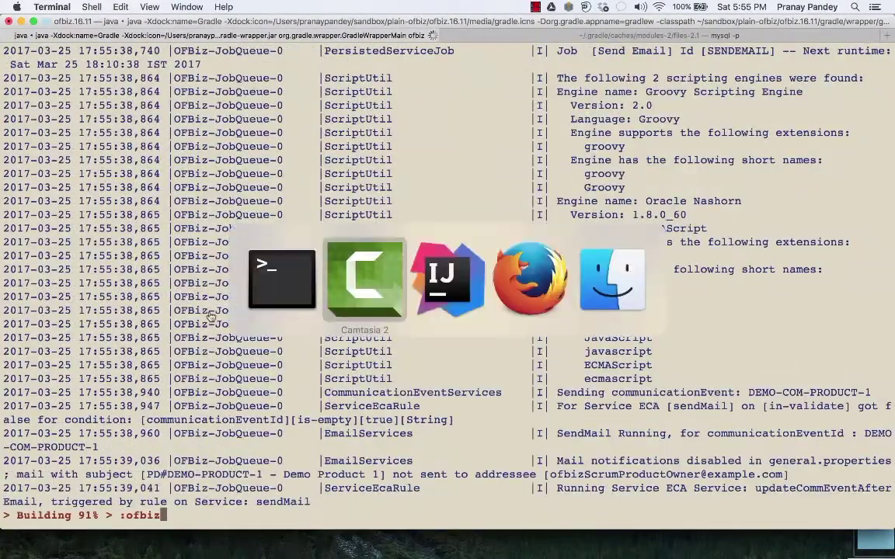
key(super+Tab)
key(super+Tab)
key(super+t)
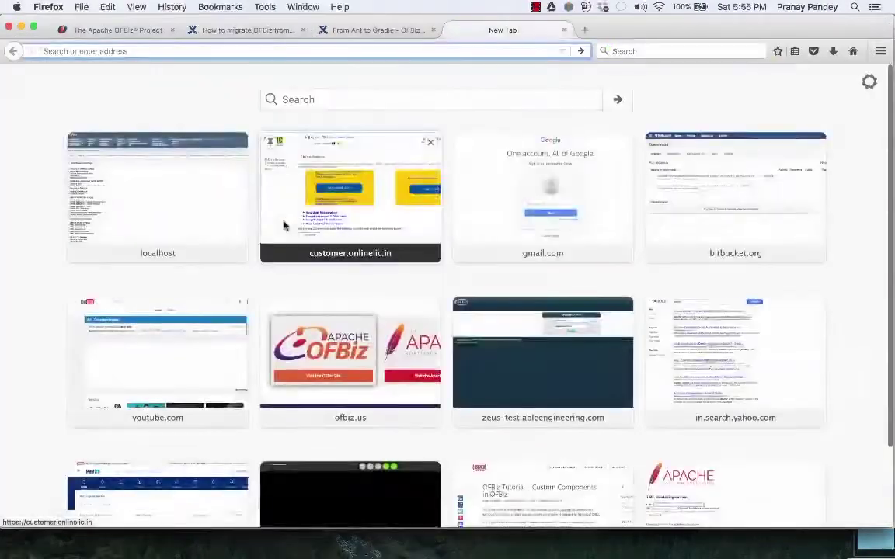
text(https://localhost:8443/webtools)
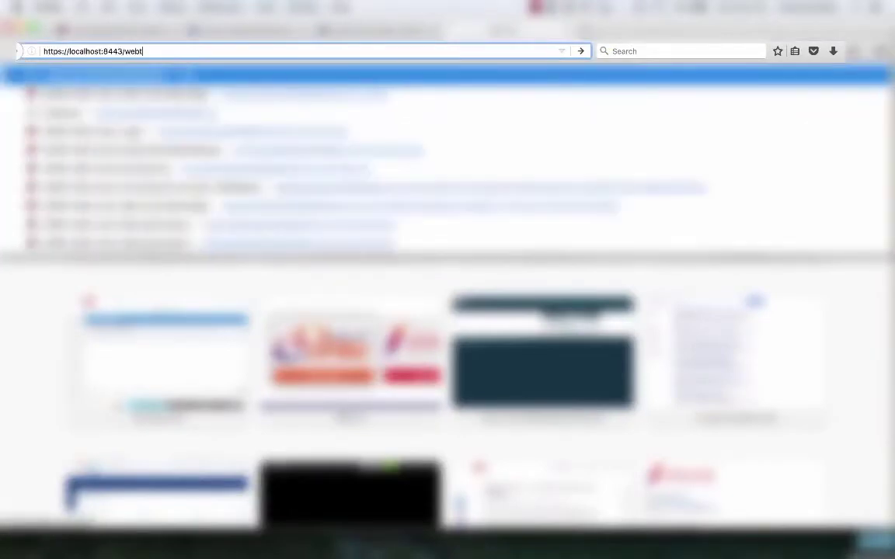
key(Return)
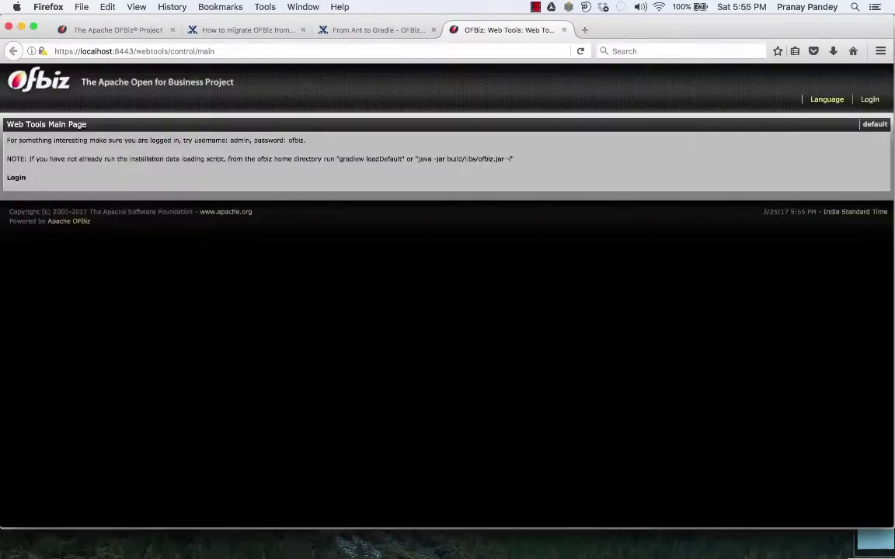
Log in to Web Tools with the saved admin user name and password, and open Entity Data Maintenance.
click(18, 178)
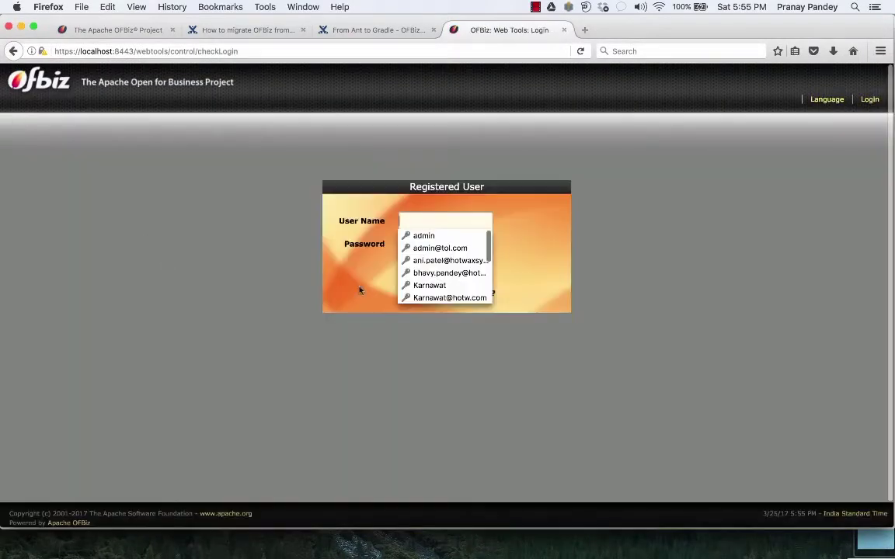
click(427, 234)
click(445, 266)
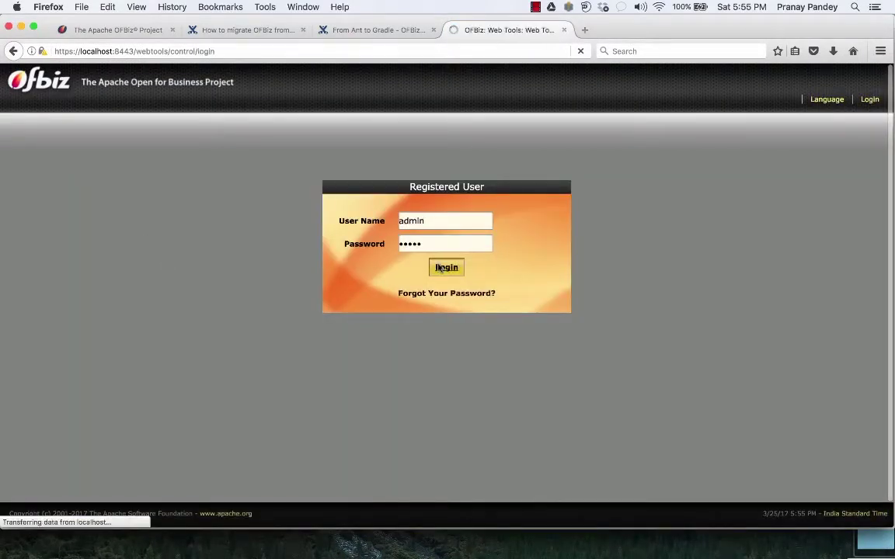
click(68, 275)
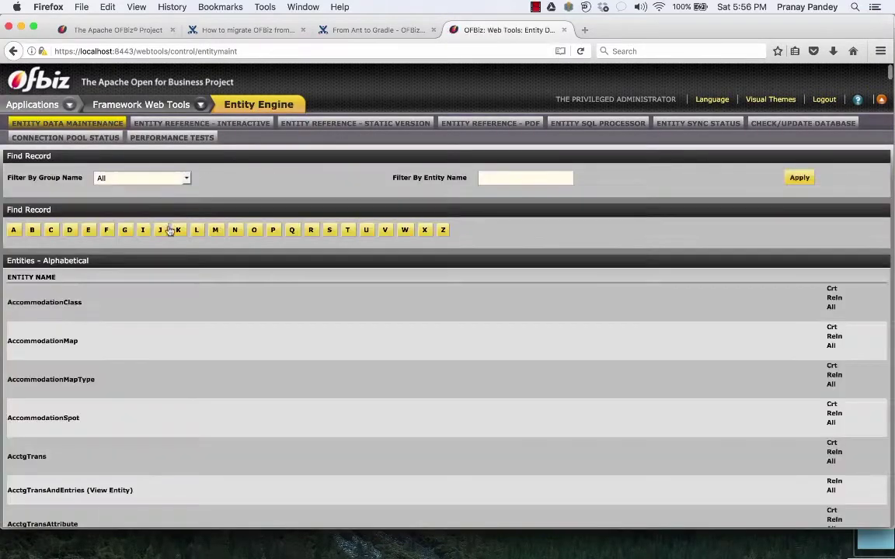
Look through the alphabetical entity list in Entity Data Maintenance.
scroll(152, 405, down, 2)
scroll(151, 405, down, 15)
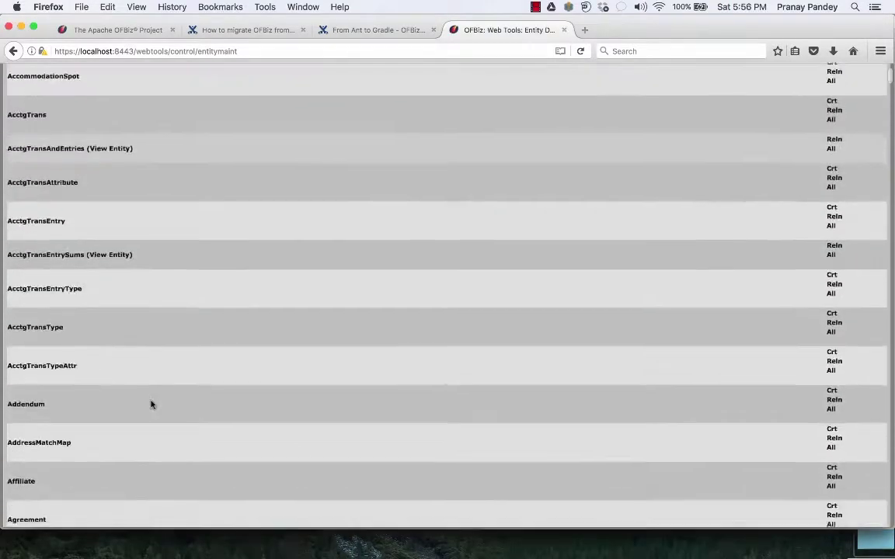
scroll(151, 405, down, 3)
scroll(152, 405, up, 20)
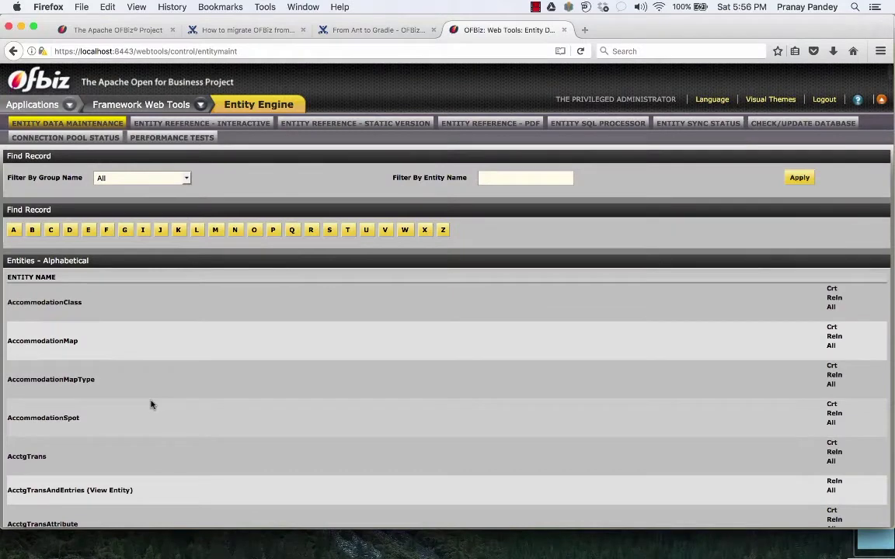
Switch to the MySQL session in Terminal and select the OFBiz database with use ofbiz;.
key(super+Tab)
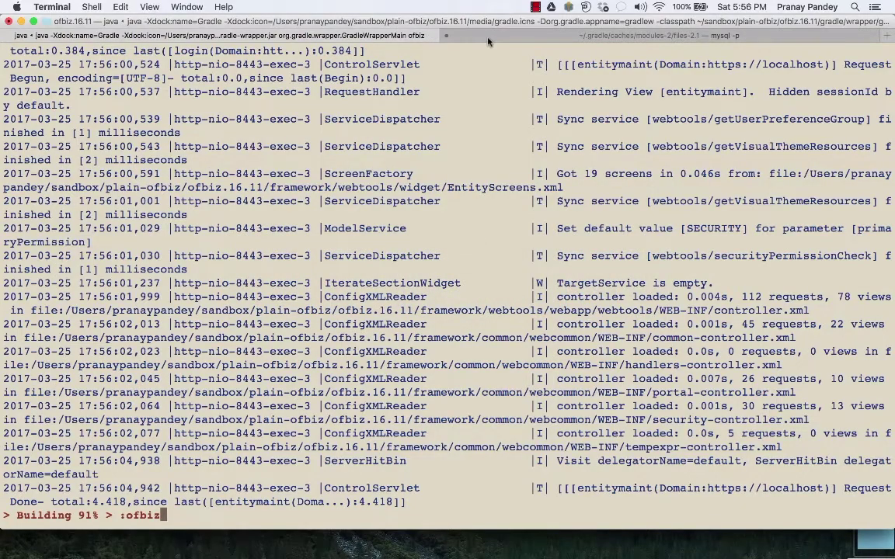
click(487, 36)
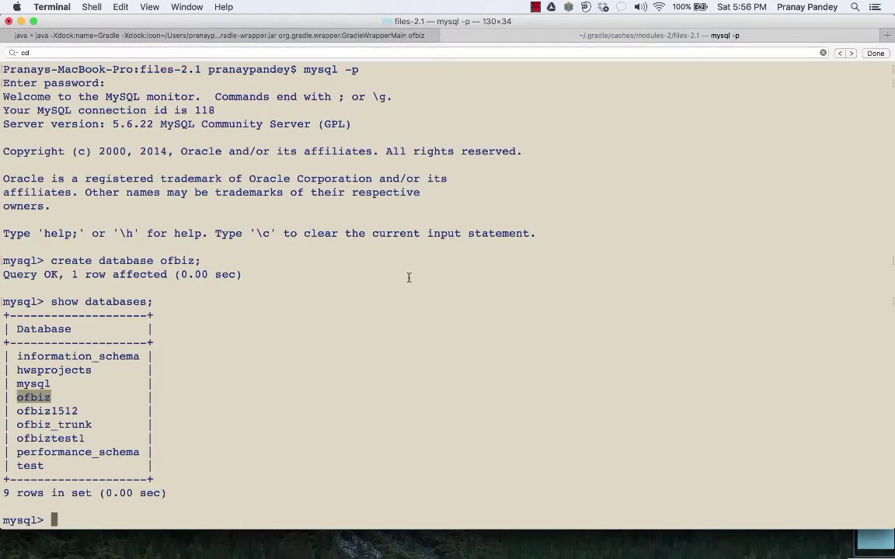
text(use )
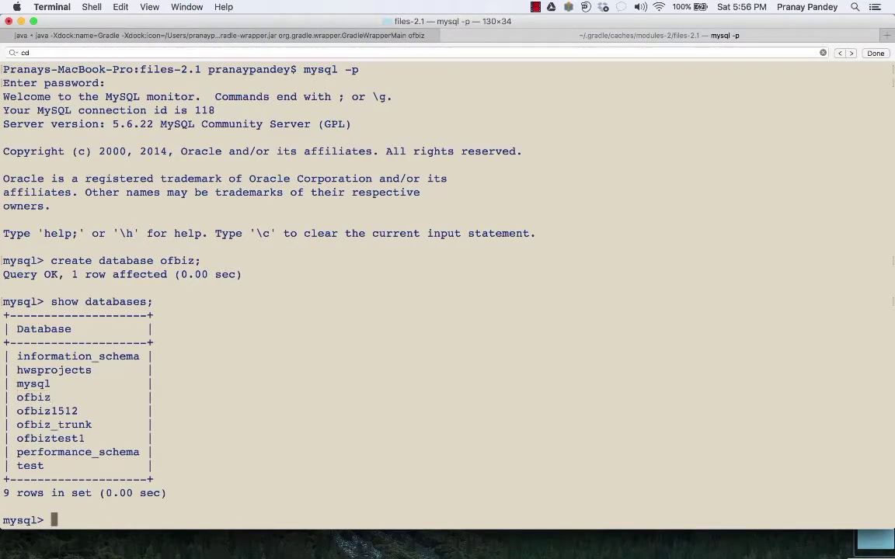
text(ofbiz;)
key(Return)
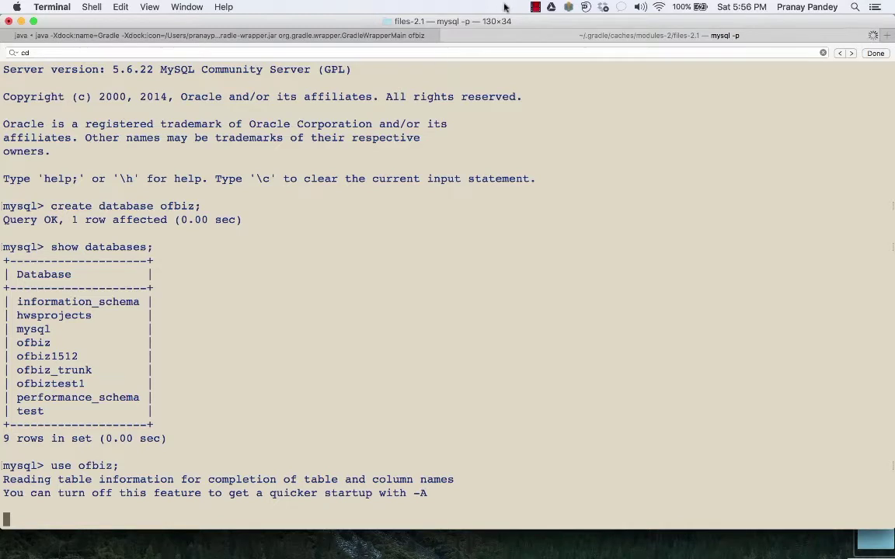
click(535, 7)
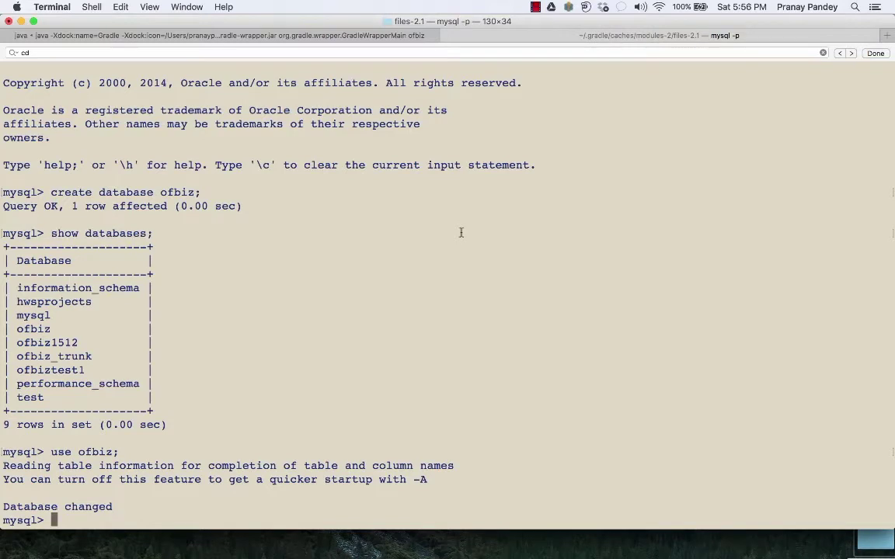
List the tables of the ofbiz database with show tables; and skim the output.
text(show tables;)
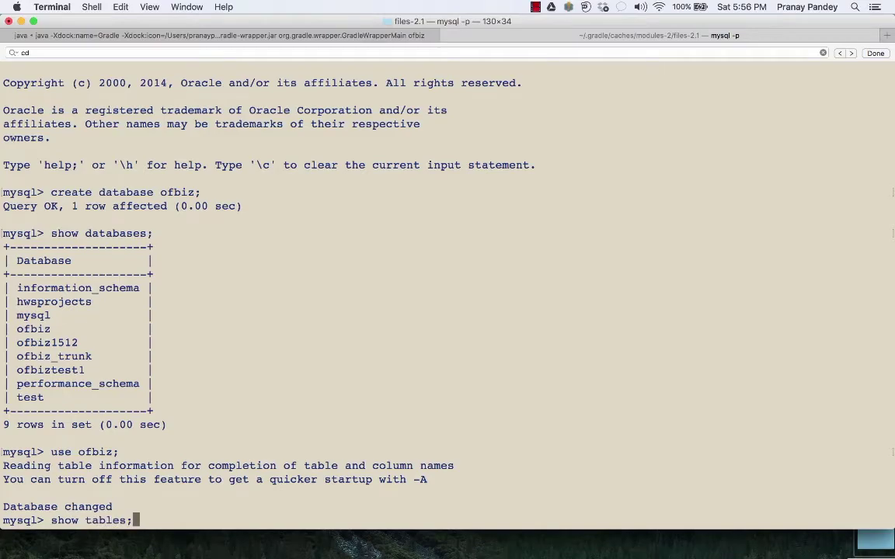
key(Return)
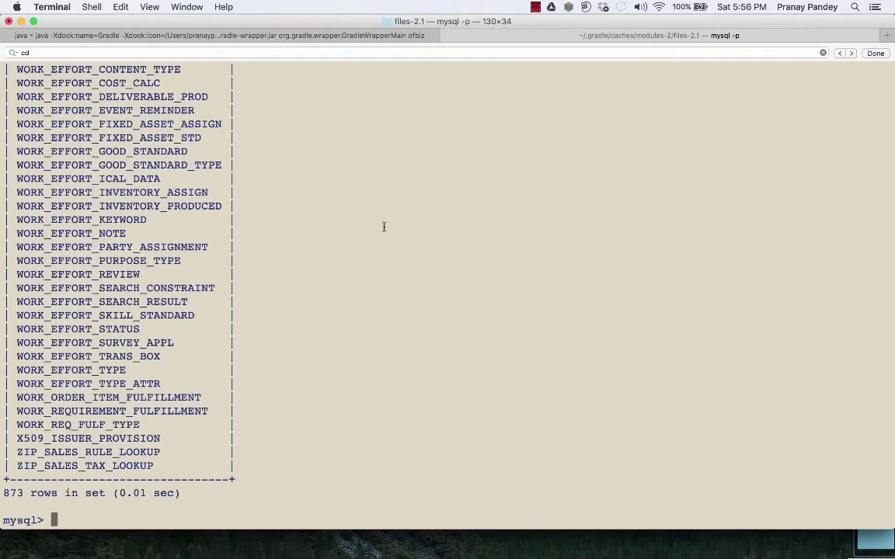
scroll(384, 226, up, 20)
scroll(384, 226, up, 5)
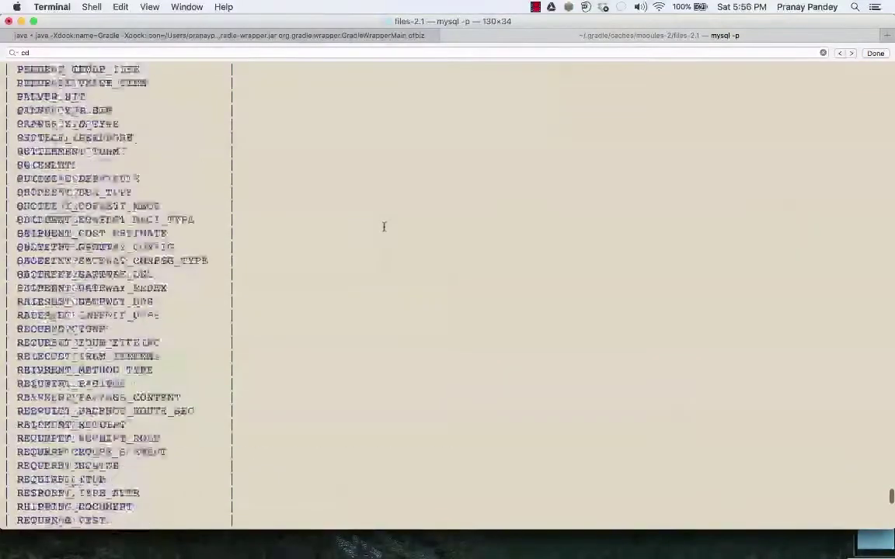
scroll(383, 226, down, 20)
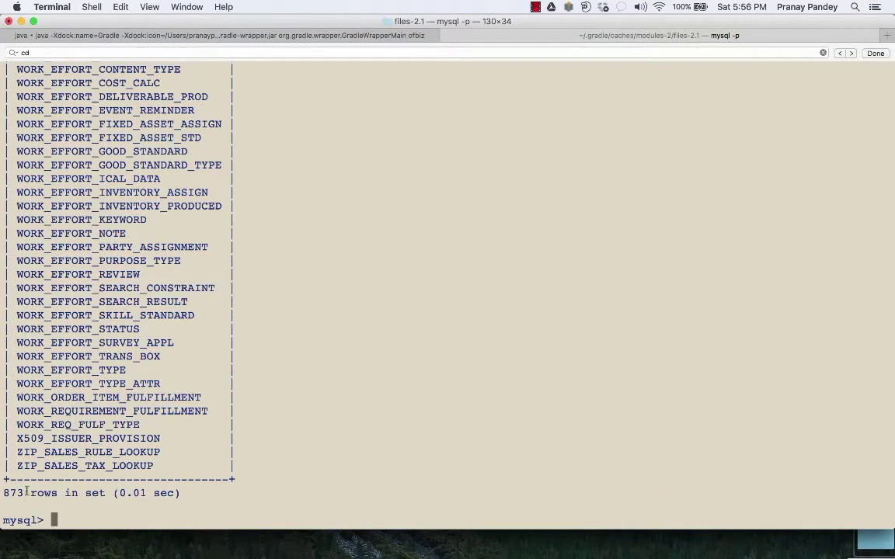
Highlight the row count below the table list and examine the table names from the WORK_EFFORT tables back to the PRODUCT tables.
drag(27, 491, 3, 491)
scroll(83, 372, up, 15)
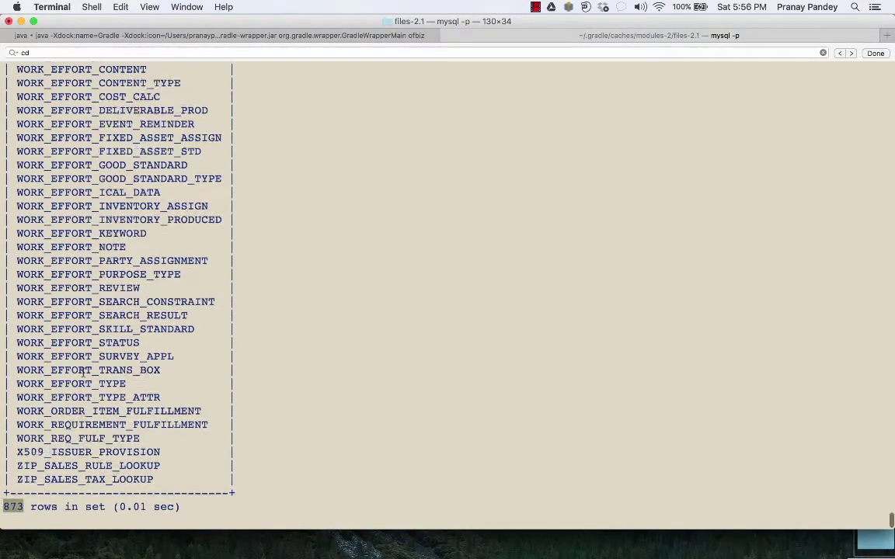
scroll(82, 372, up, 20)
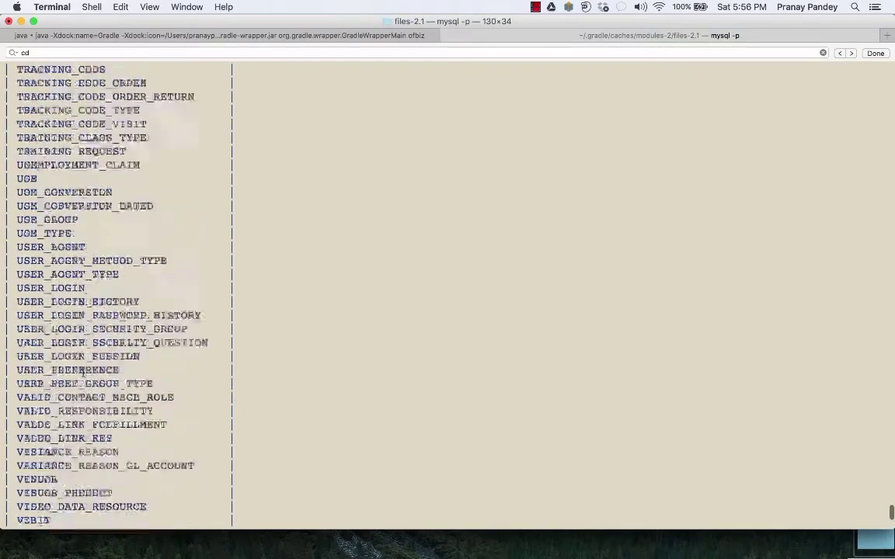
scroll(83, 373, up, 20)
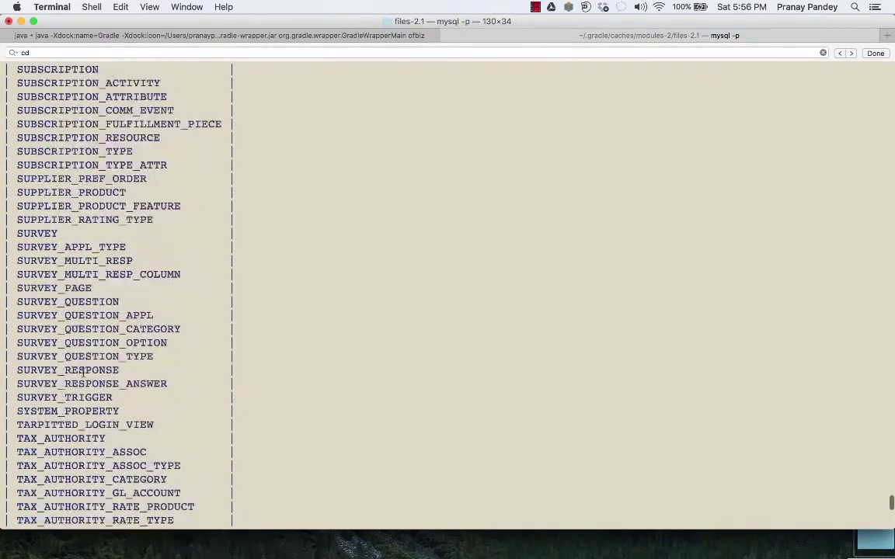
scroll(82, 373, up, 20)
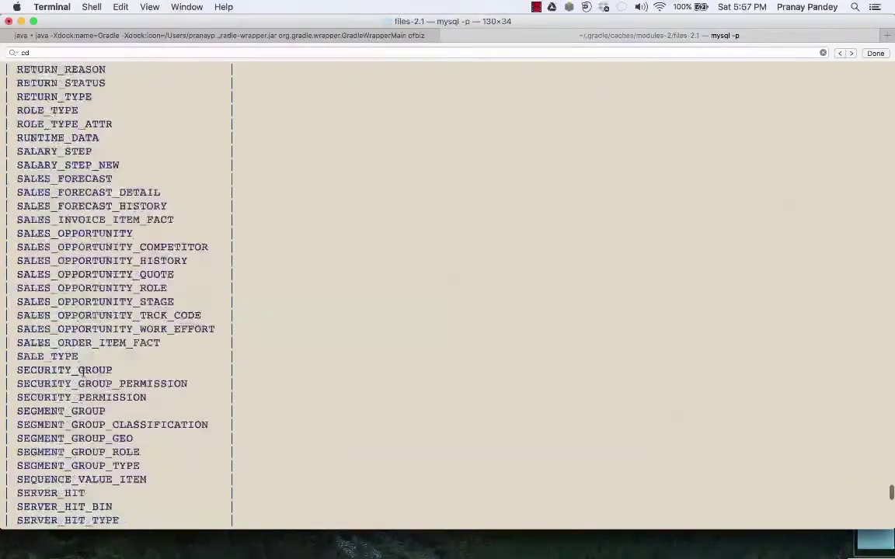
scroll(82, 372, up, 20)
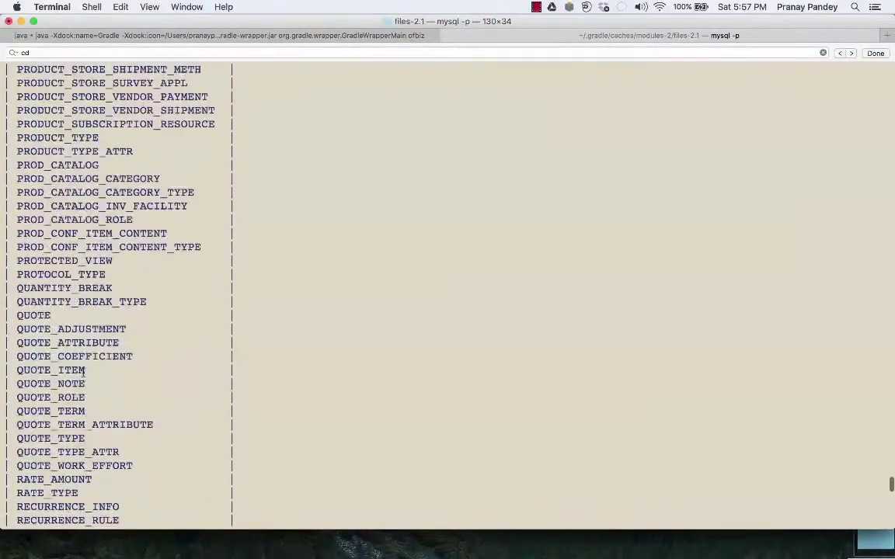
scroll(82, 373, up, 20)
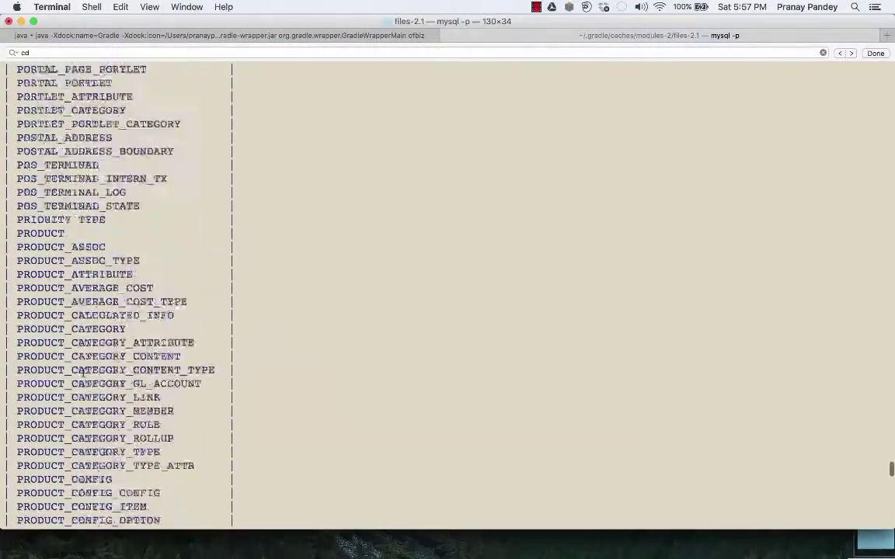
scroll(82, 373, down, 20)
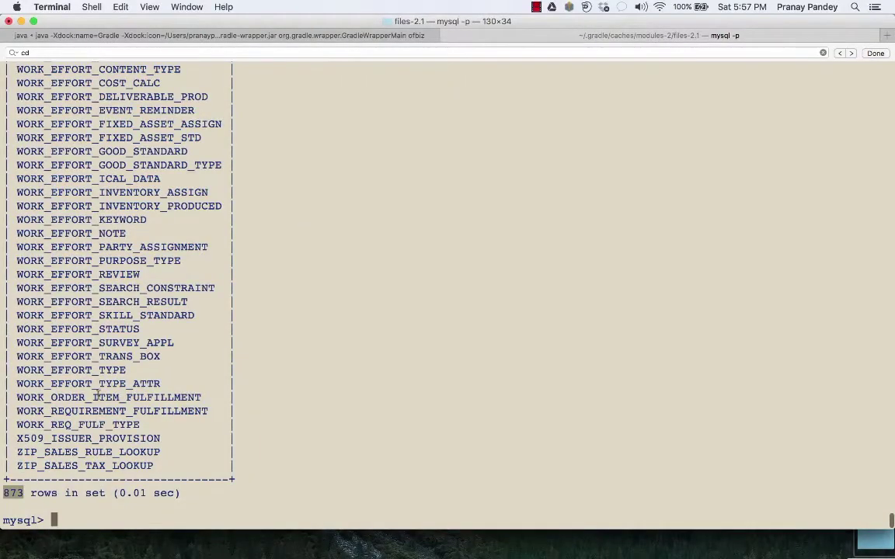
text(clear)
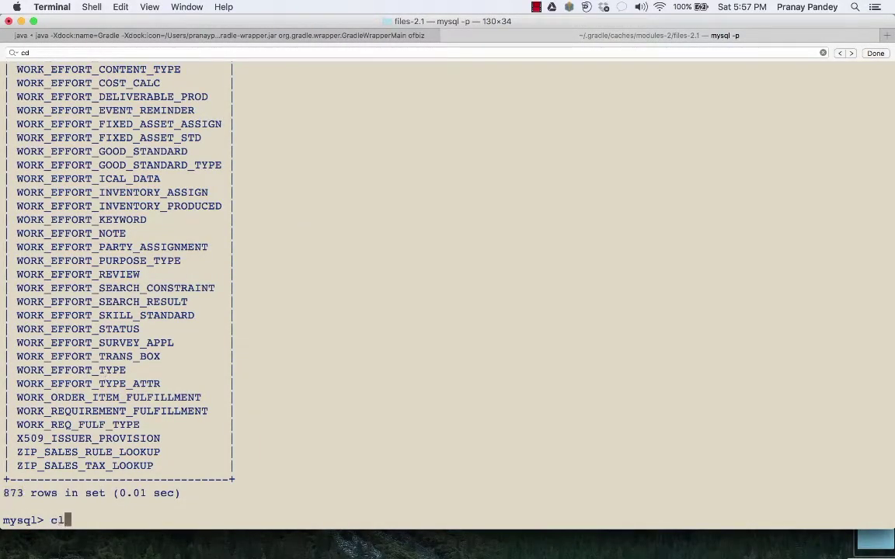
key(BackSpace)
key(BackSpace)
key(BackSpace)
key(BackSpace)
key(BackSpace)
Switch to Firefox and filter the Entity Data Maintenance list by the entity name OrderHeader.
key(super+Tab)
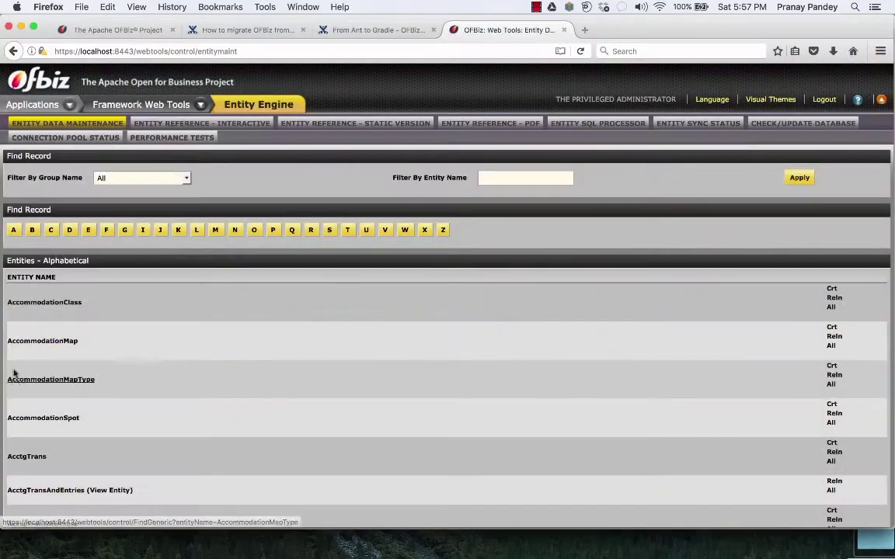
click(516, 179)
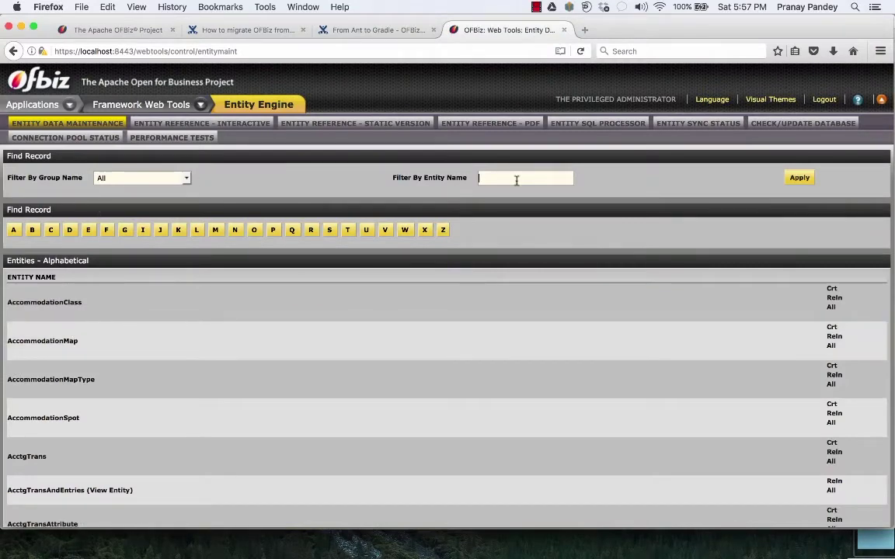
text(p)
text(rderHeader)
key(Return)
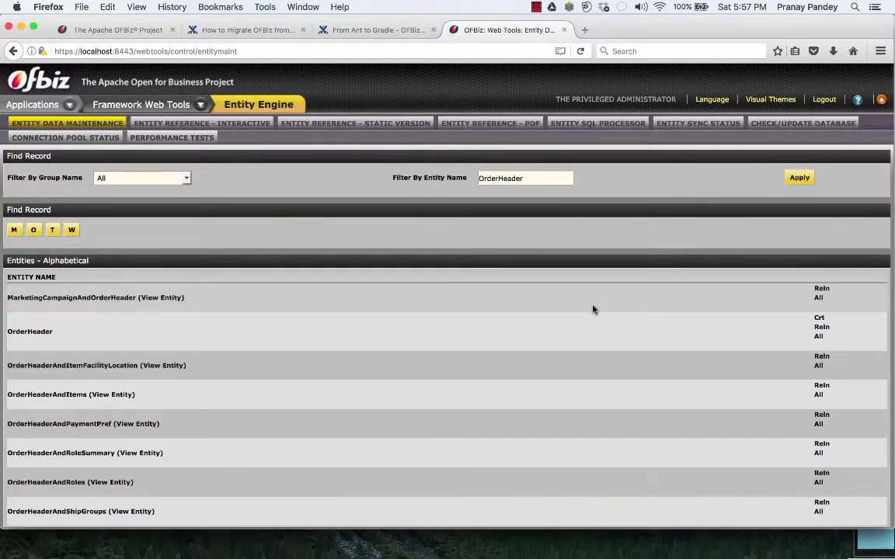
Open the OrderHeader entity, find its records without search criteria, and look across the result columns.
click(32, 333)
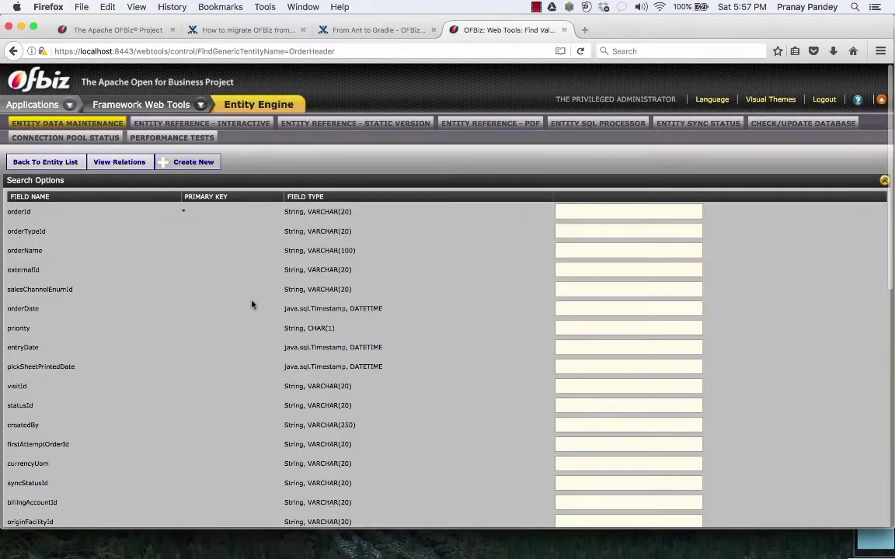
scroll(252, 303, down, 10)
click(564, 400)
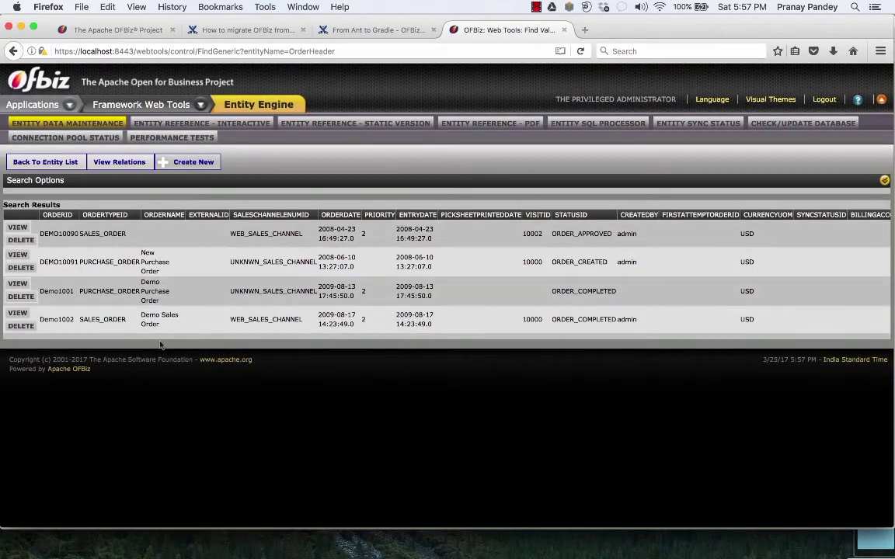
scroll(286, 291, right, 10)
scroll(286, 291, left, 10)
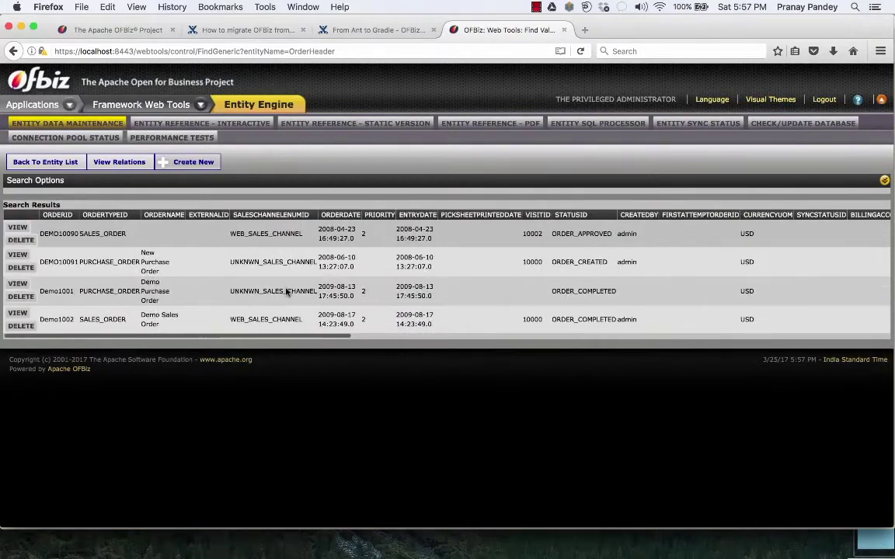
Switch to the MySQL session in Terminal and query the order header table with select * from order_header;.
key(super+Tab)
text(sle)
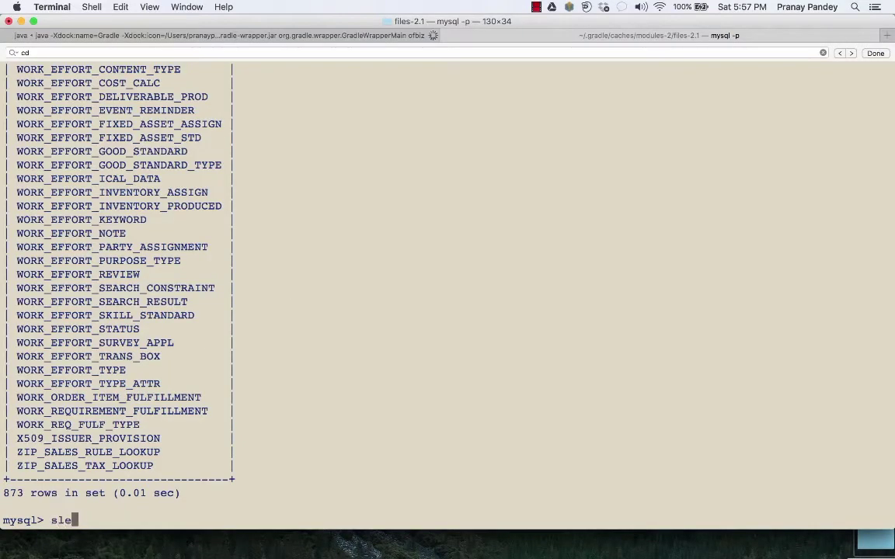
text(ct * from order)
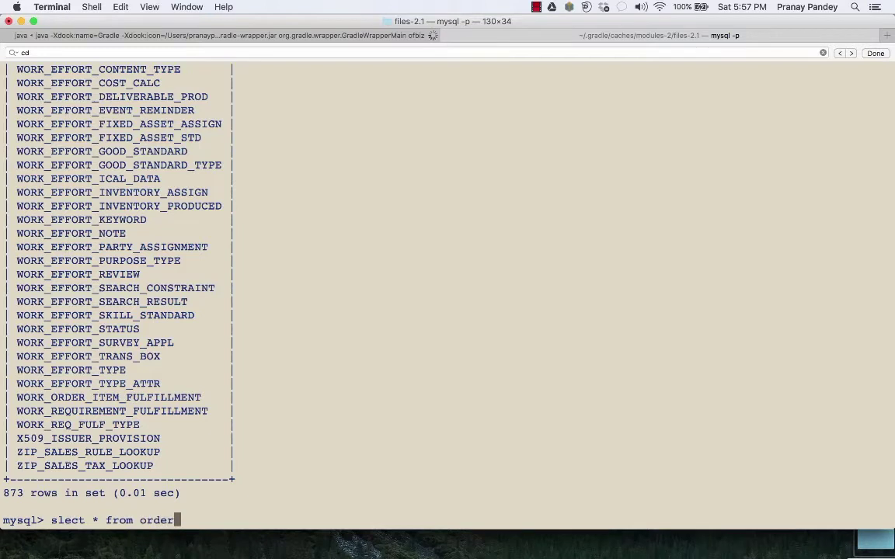
text(_header;)
key(Return)
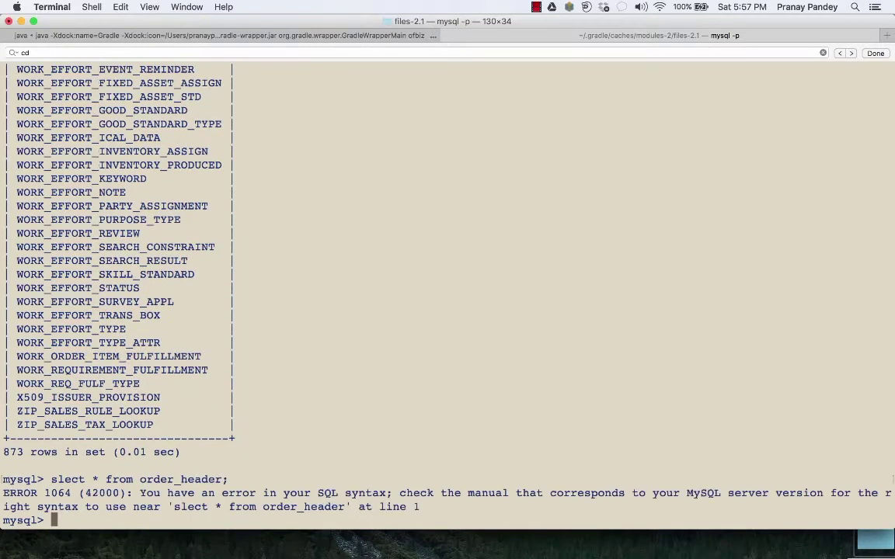
text(select * from or)
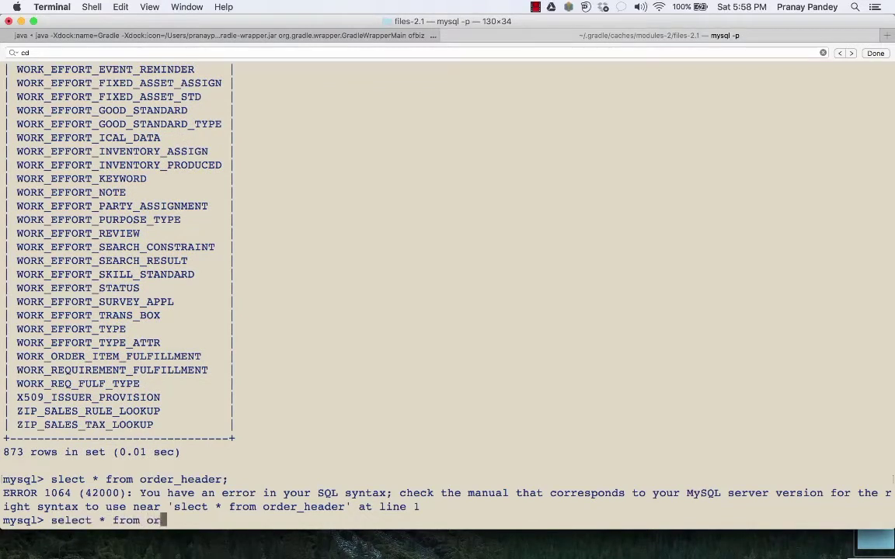
text(der_header;)
key(Return)
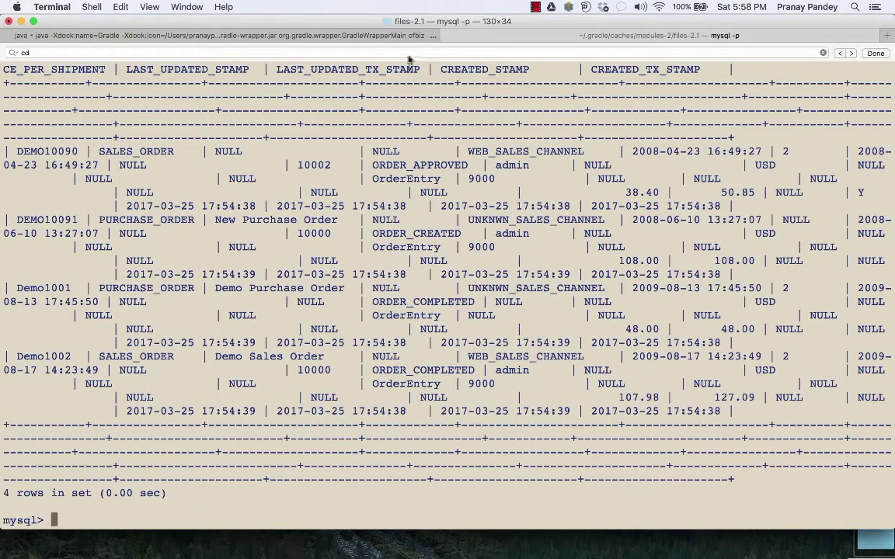
Check the OFBiz server log in Terminal, then switch to Firefox and review the Derby to MySQL migration wiki page from the version notes through Step - III.
click(360, 36)
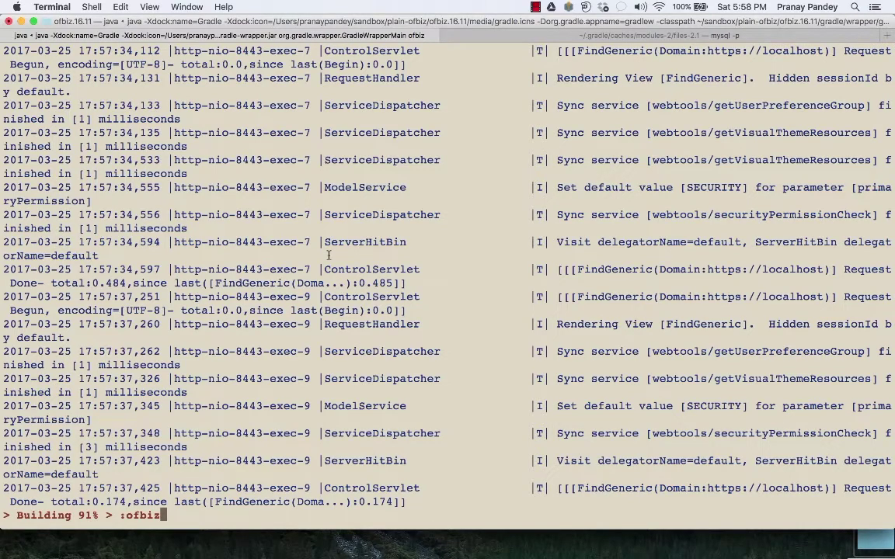
key(super+Tab)
click(243, 31)
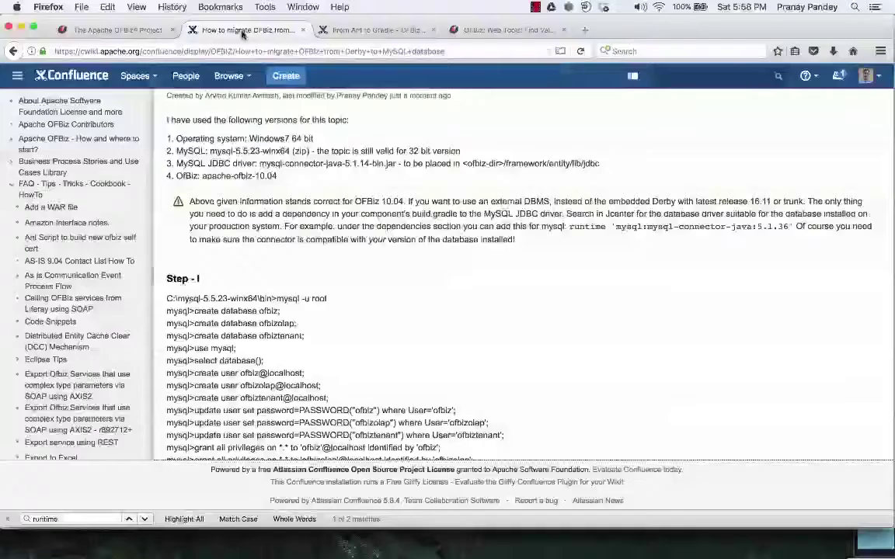
scroll(295, 191, up, 3)
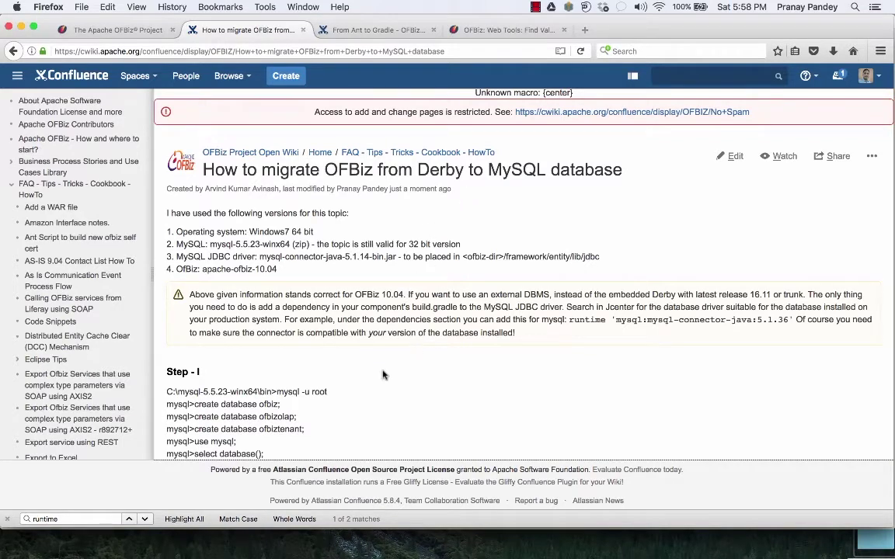
scroll(347, 338, down, 4)
scroll(381, 372, down, 6)
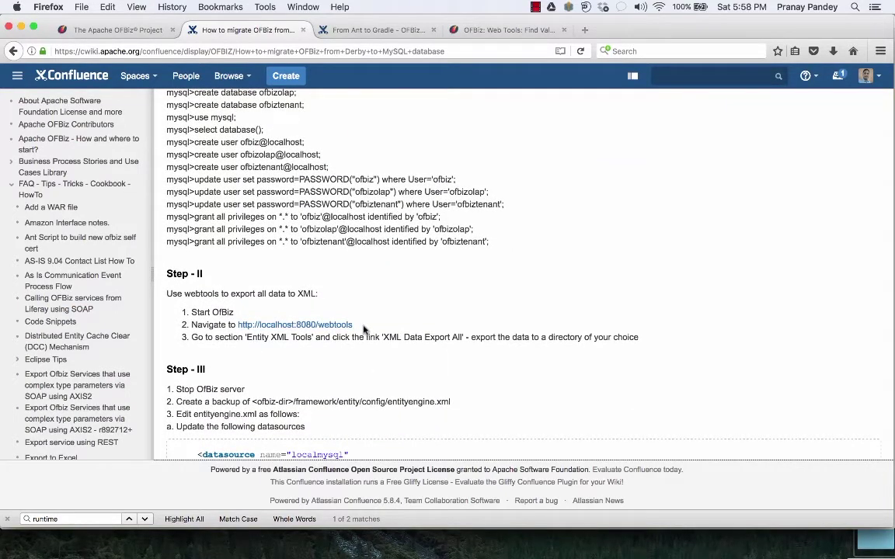
scroll(278, 336, down, 2)
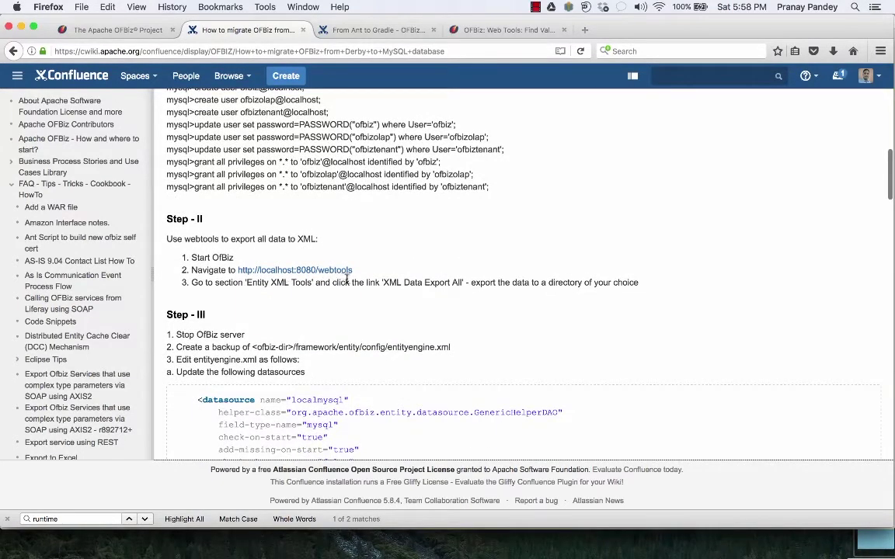
key(super+Tab)
key(super+shift+Tab)
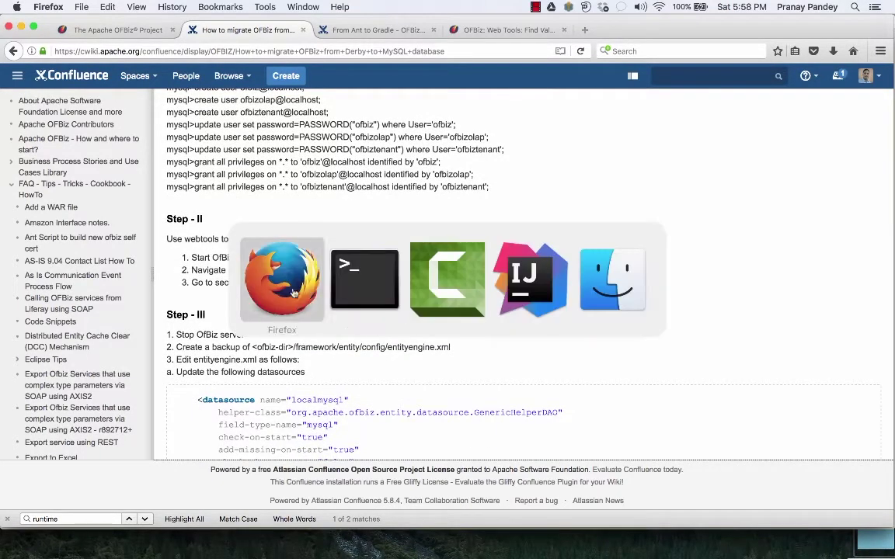
Go to the Web Tools main page, open XML Data Export All and XML Data Import in separate new tabs, and view both pages.
click(474, 30)
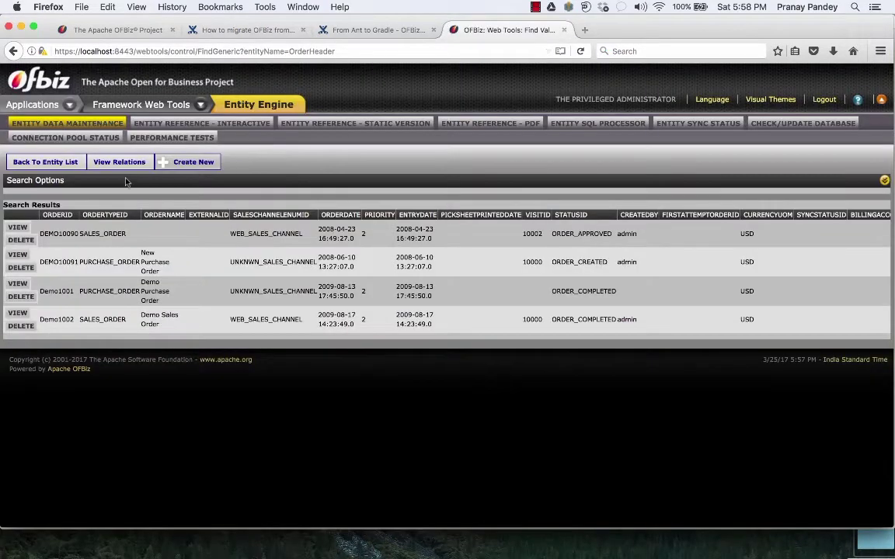
click(122, 118)
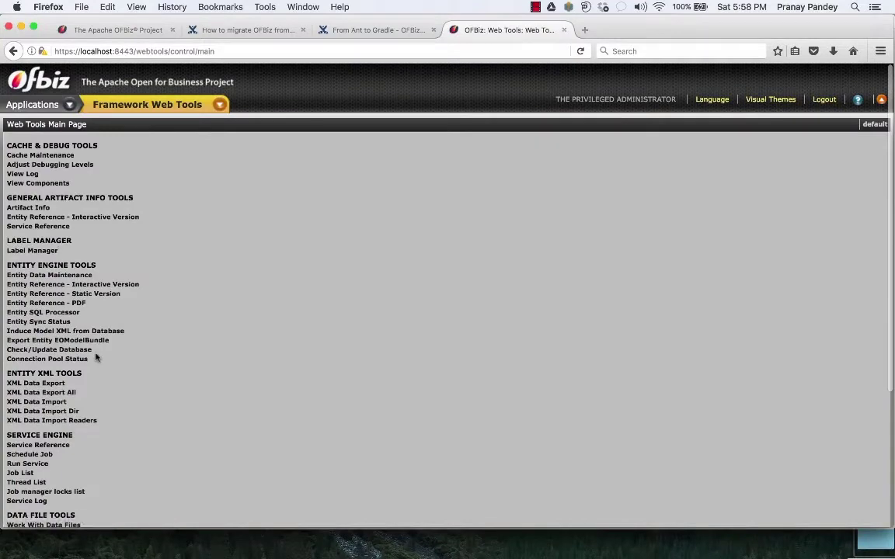
scroll(105, 367, down, 2)
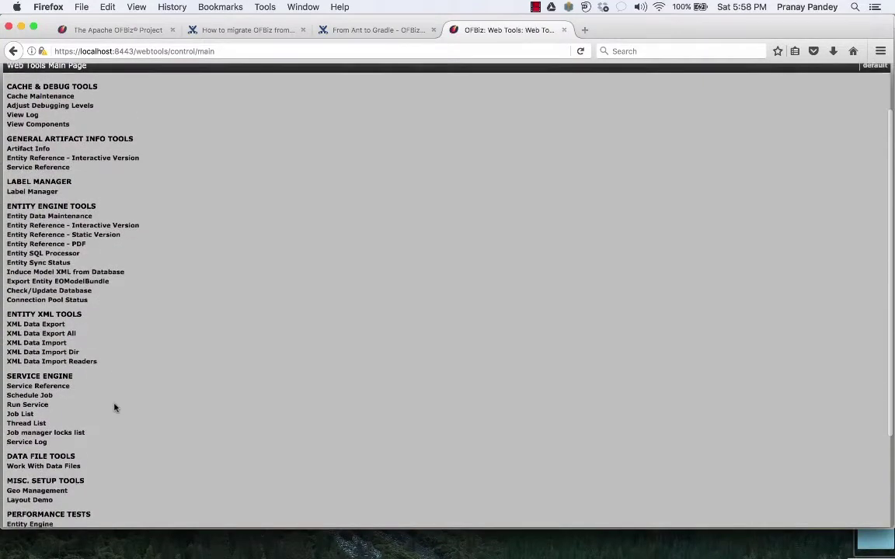
super+click(59, 334)
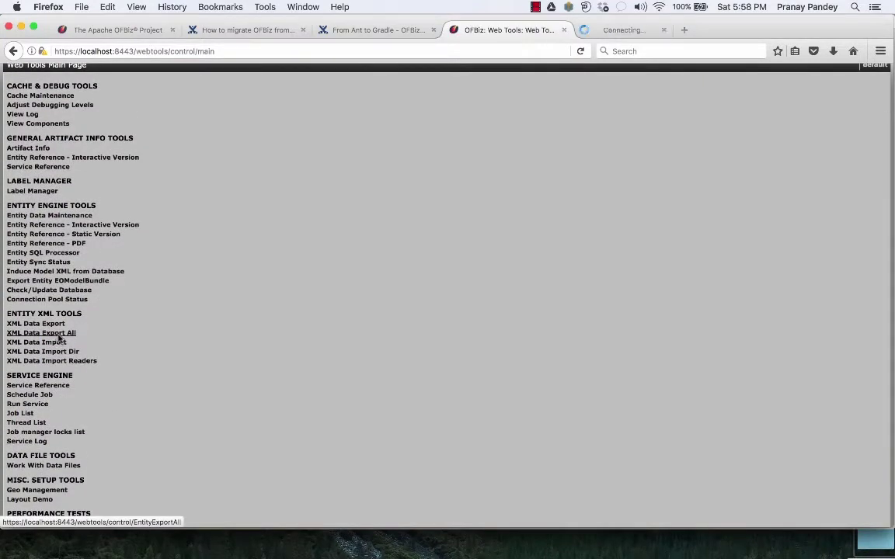
super+click(54, 342)
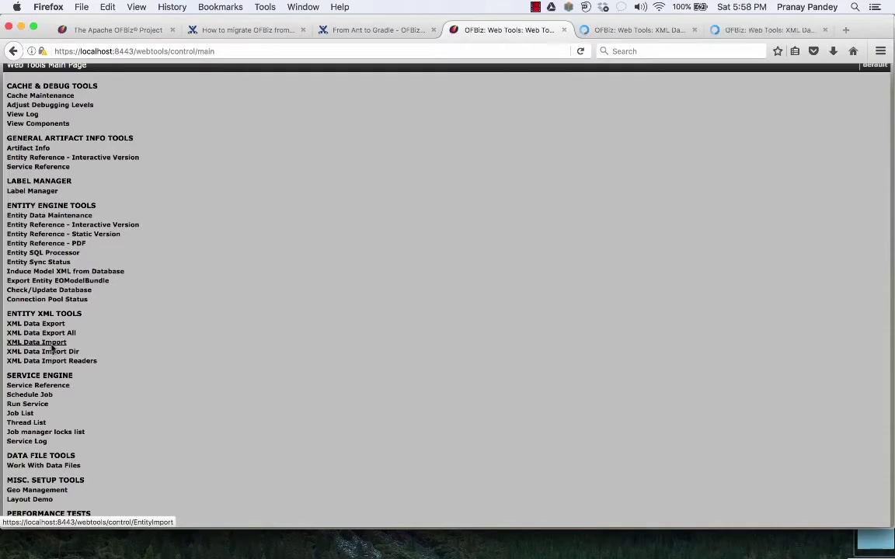
click(635, 29)
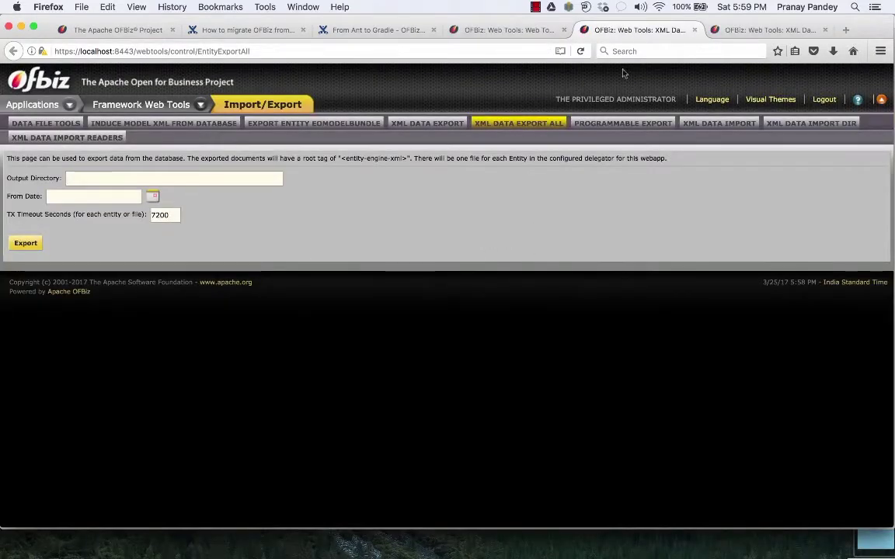
click(734, 30)
Open XML Data Import from the Web Tools main page in another new tab and examine its file and XML text import options.
click(510, 31)
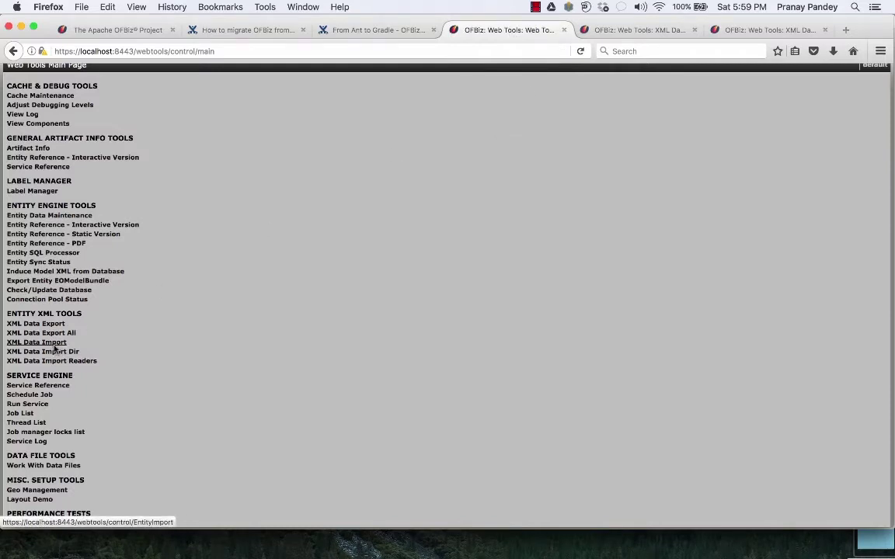
super+click(53, 345)
click(588, 31)
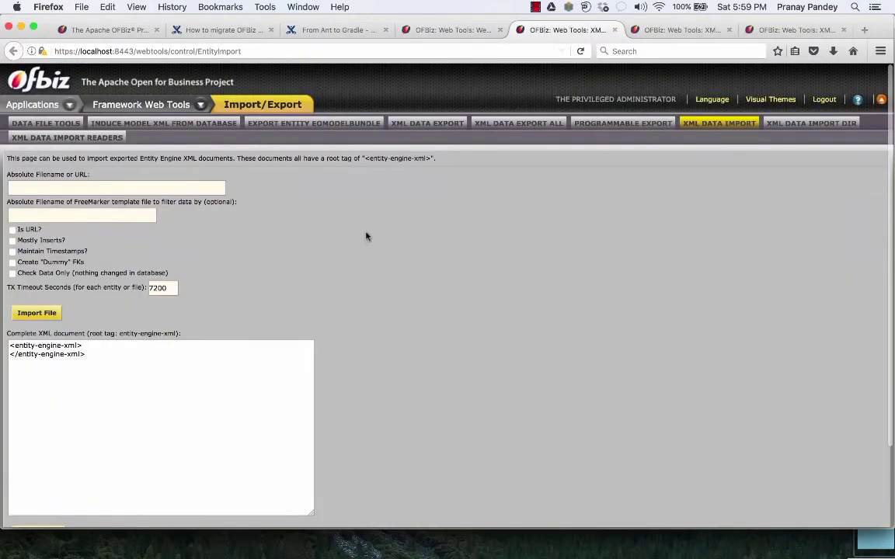
scroll(366, 235, down, 3)
key(super+Tab)
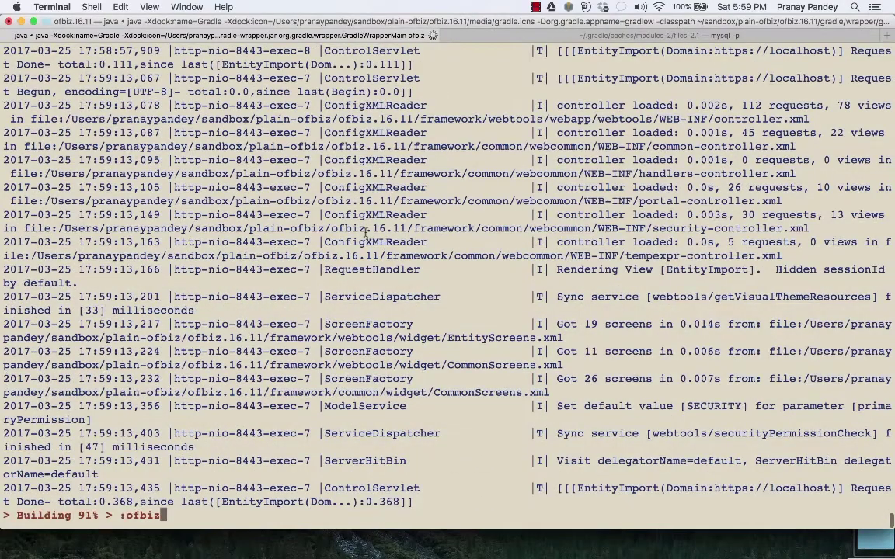
key(super+Tab)
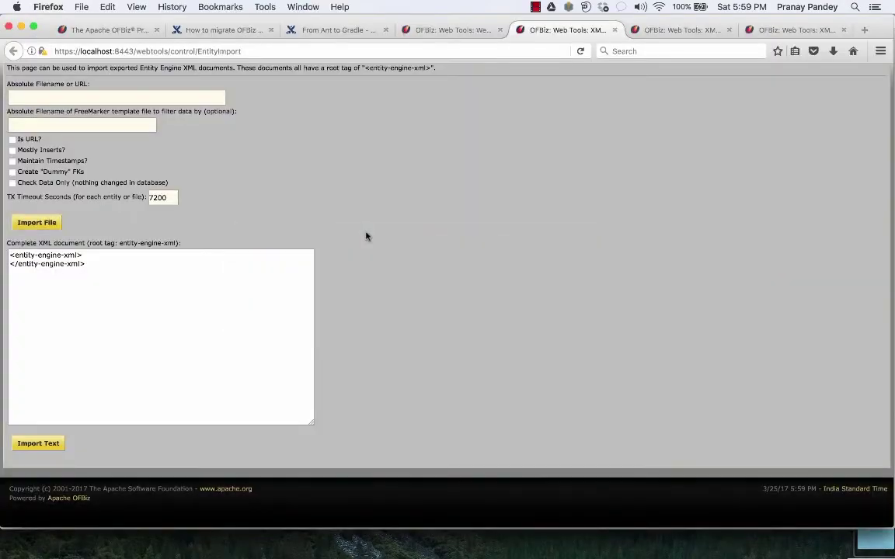
scroll(365, 235, up, 3)
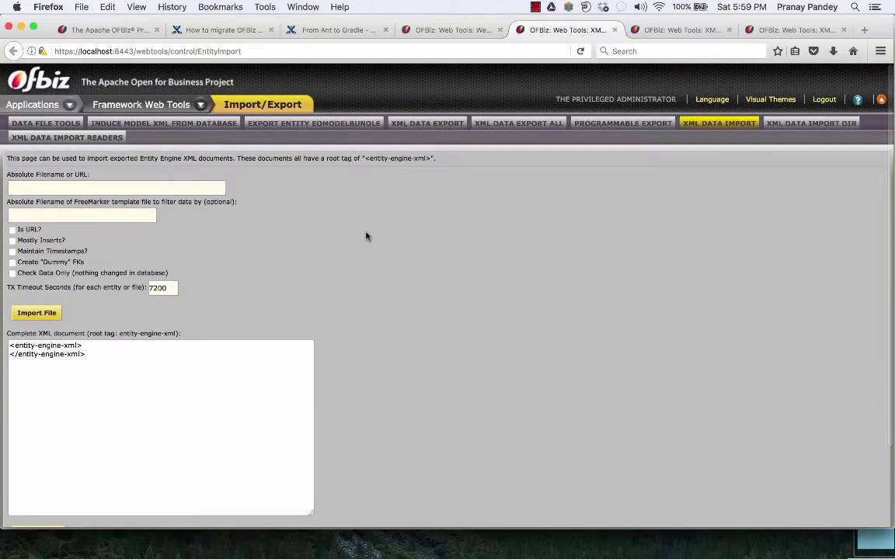